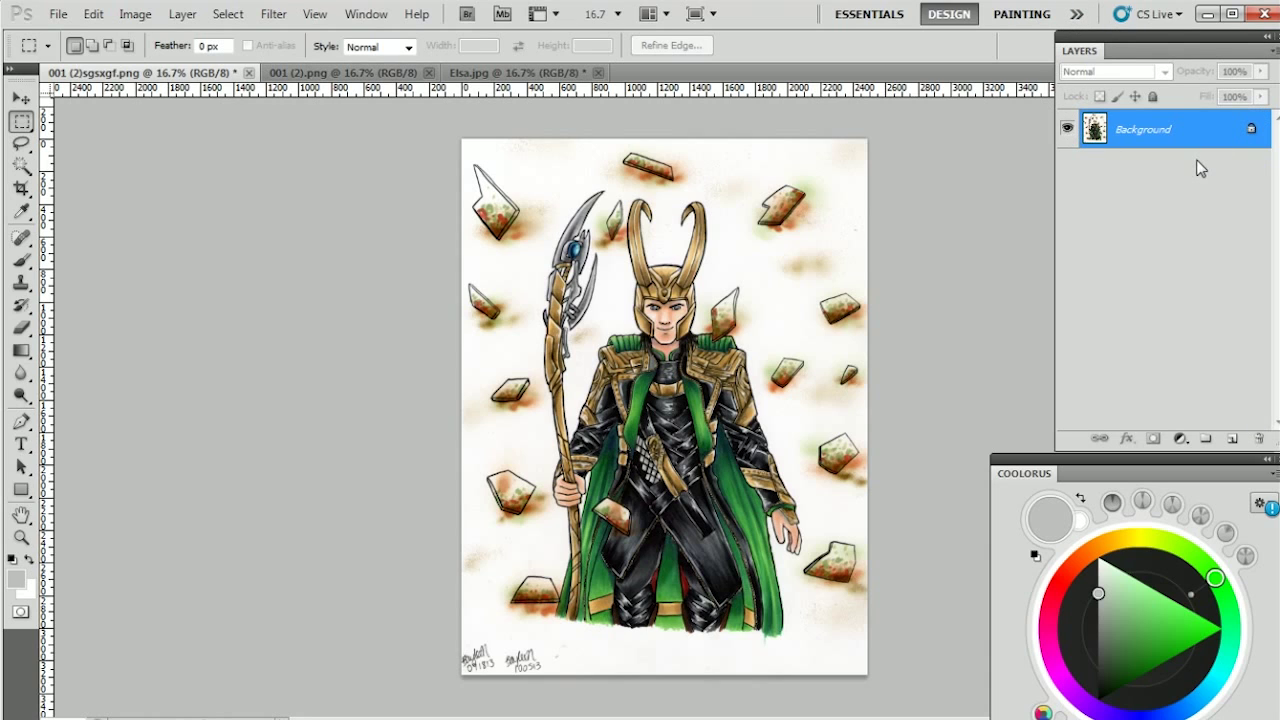
{"action": "left_click", "coordinate": [367, 14]}
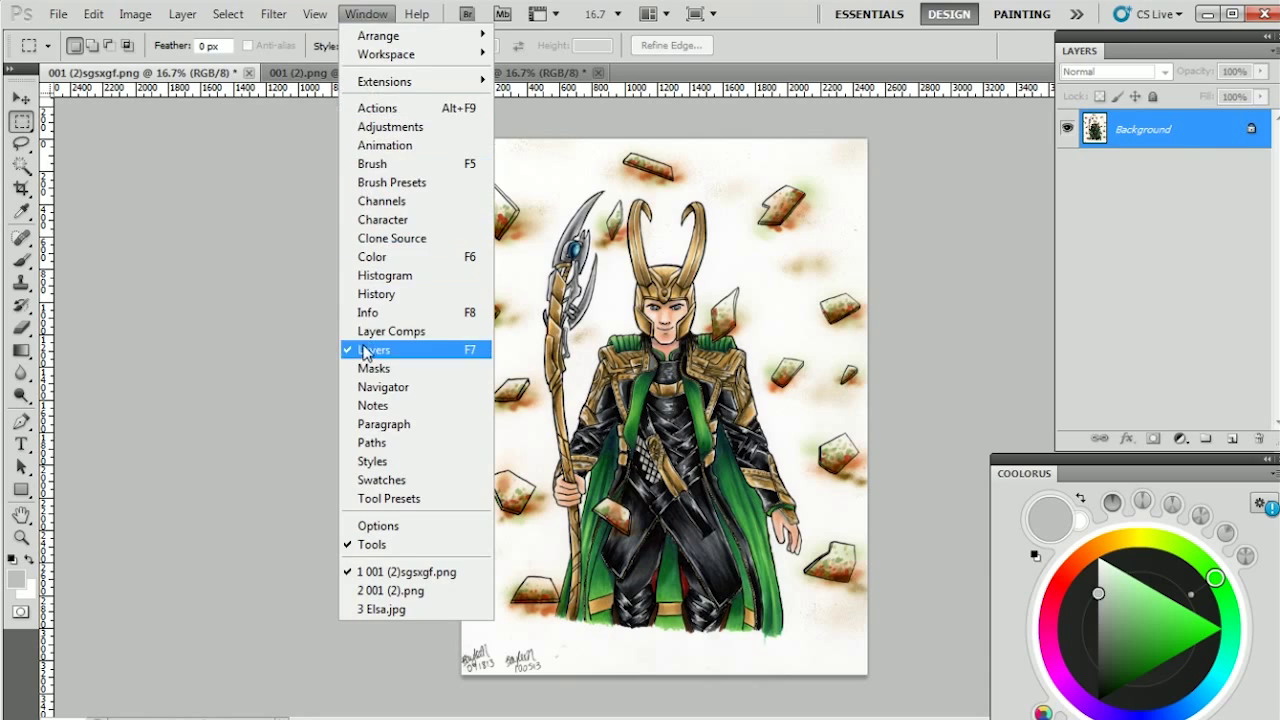
{"action": "left_click", "coordinate": [263, 258]}
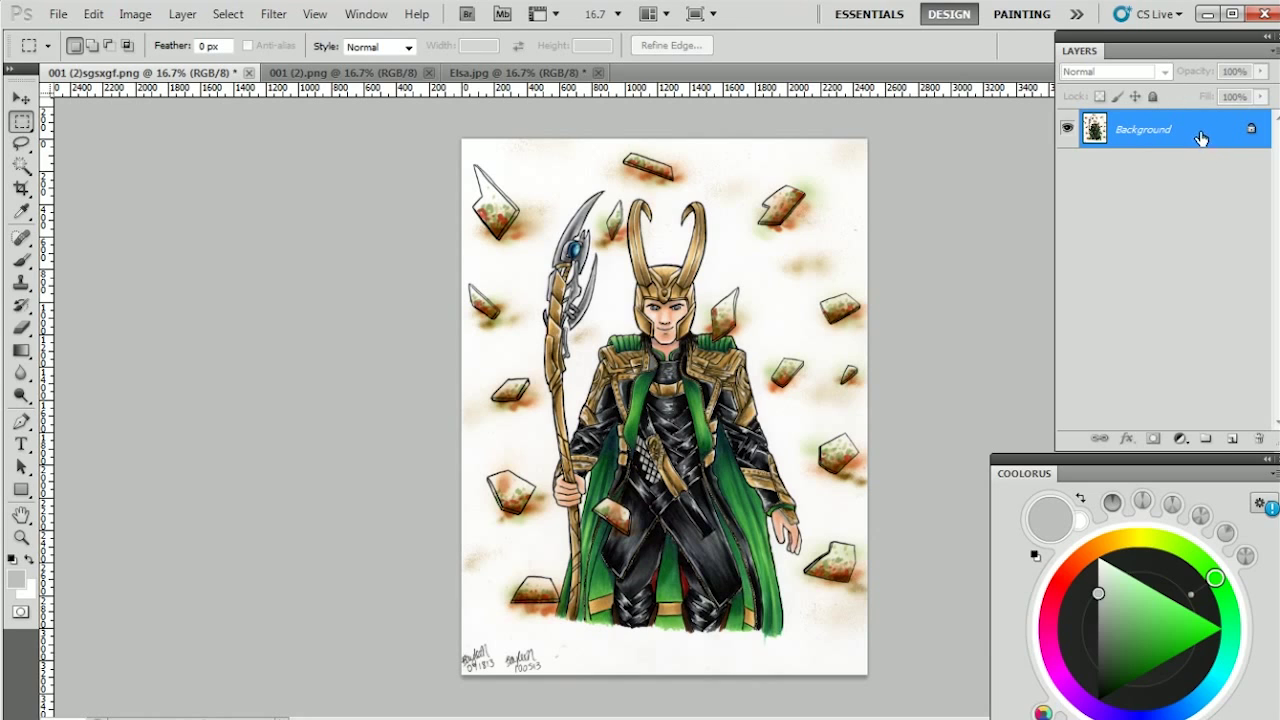
Unlock the Background layer by converting it to a regular layer named "qajrhfkjqafl"
{"action": "double_click", "coordinate": [1143, 134]}
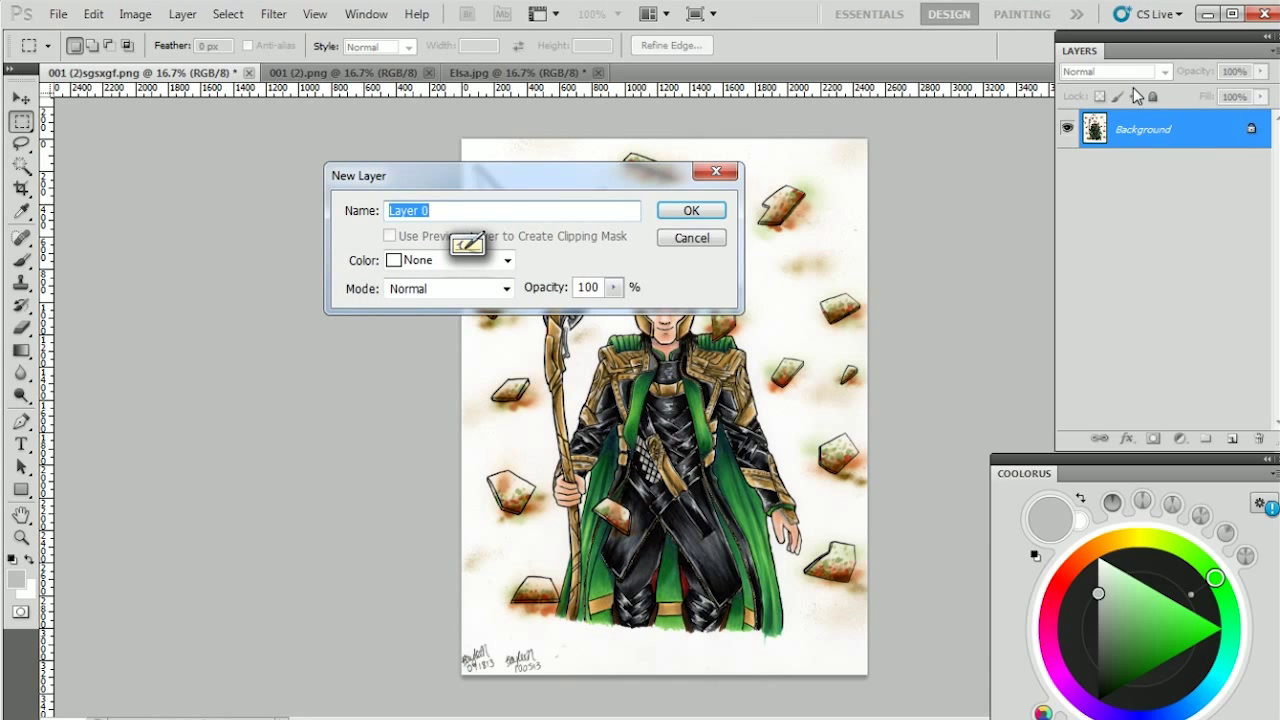
{"action": "type", "text": "qajrhfkjqafl"}
{"action": "key", "text": "Return"}
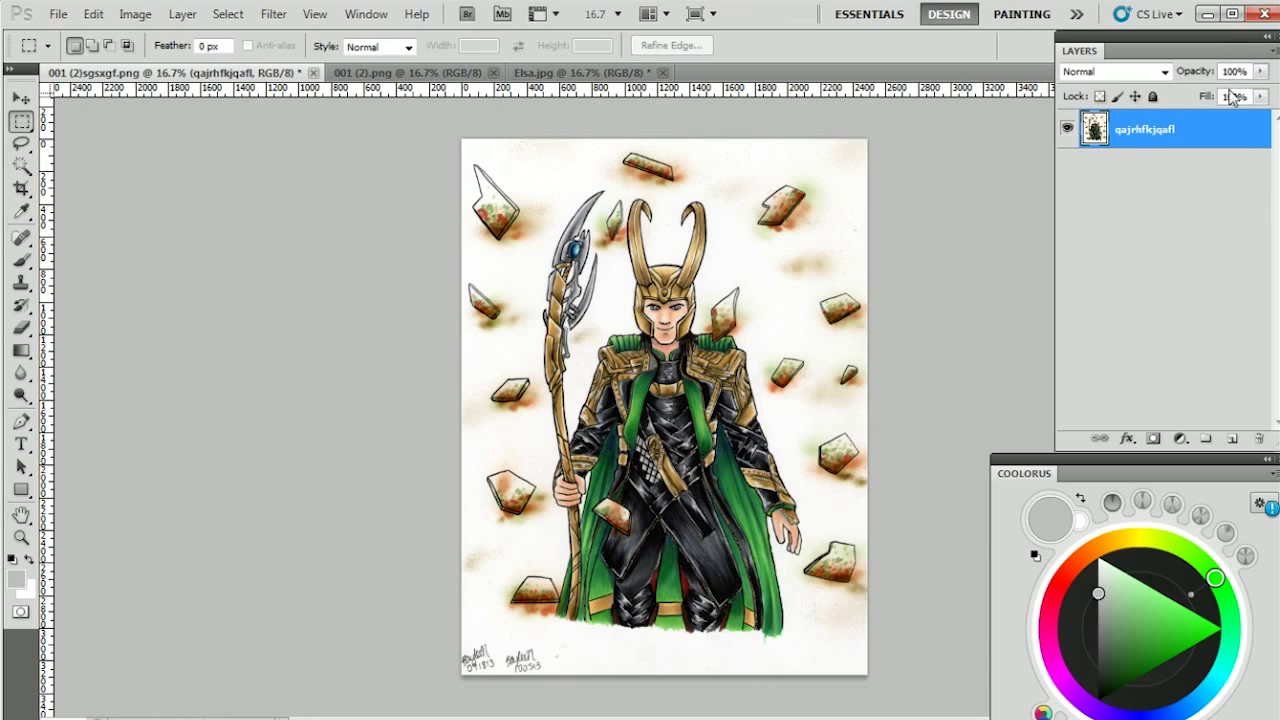
{"action": "left_click_drag", "start_coordinate": [1206, 133], "coordinate": [1208, 97]}
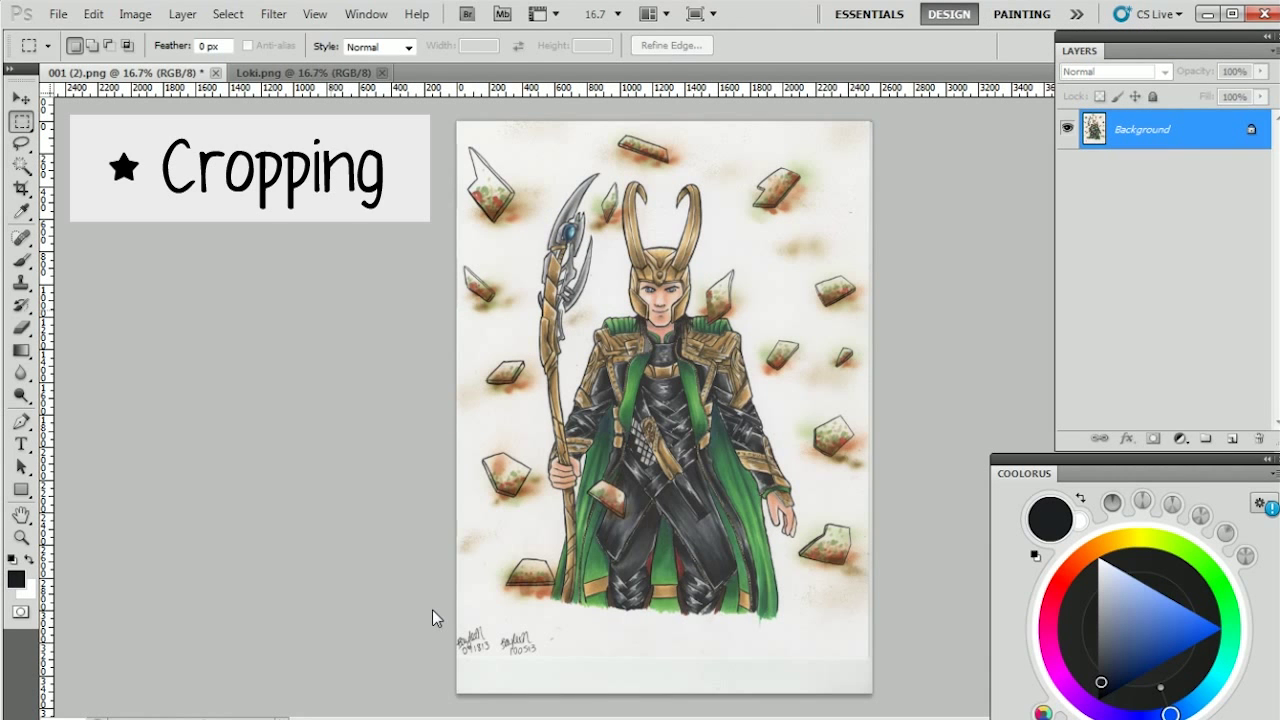
Crop the drawing to cut off the scanner strips along its lower and right edges
{"action": "left_click", "coordinate": [20, 189]}
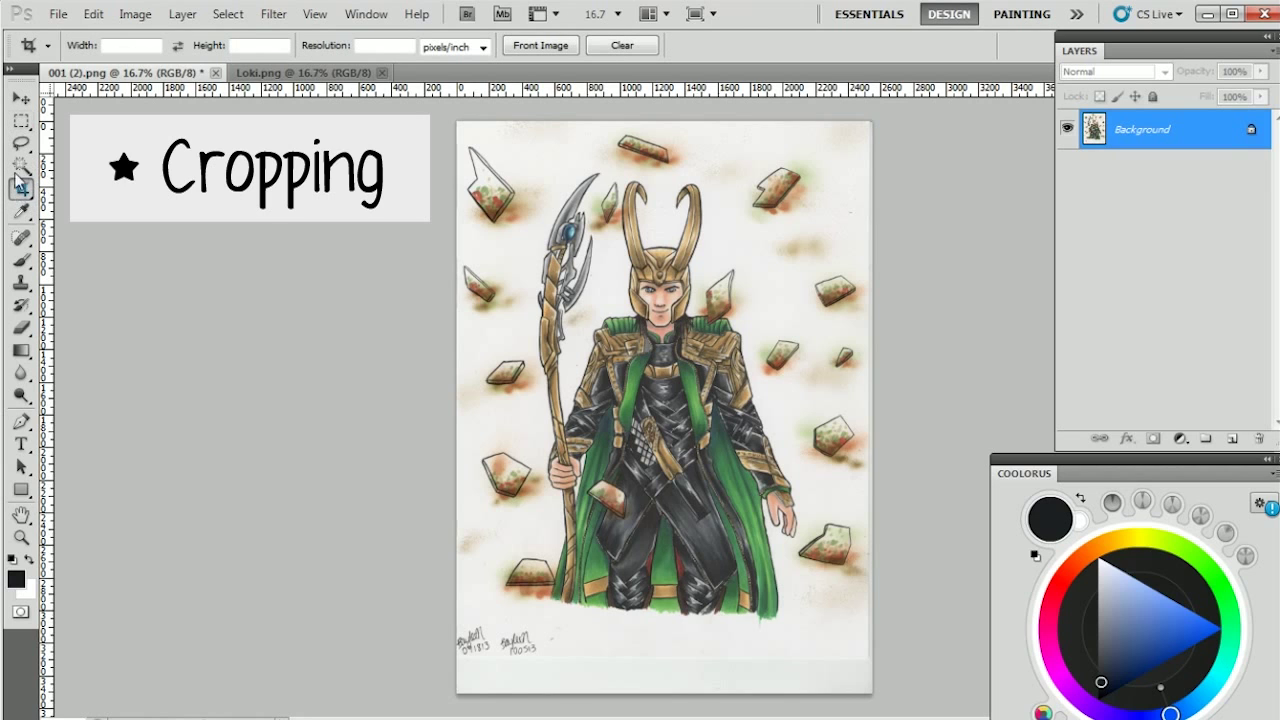
{"action": "left_click_drag", "start_coordinate": [449, 114], "coordinate": [863, 655]}
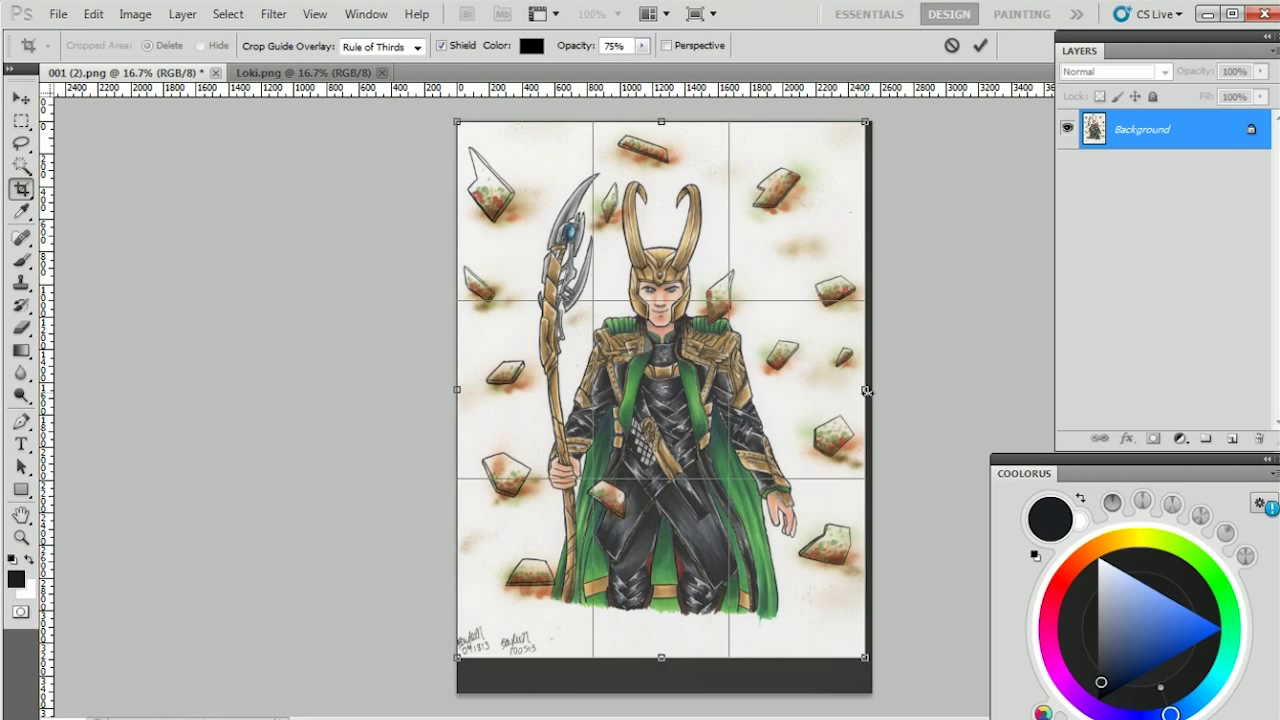
{"action": "mouse_move", "coordinate": [865, 389]}
{"action": "left_mouse_down"}
{"action": "mouse_move", "coordinate": [760, 396]}
{"action": "mouse_move", "coordinate": [864, 389]}
{"action": "left_mouse_up"}
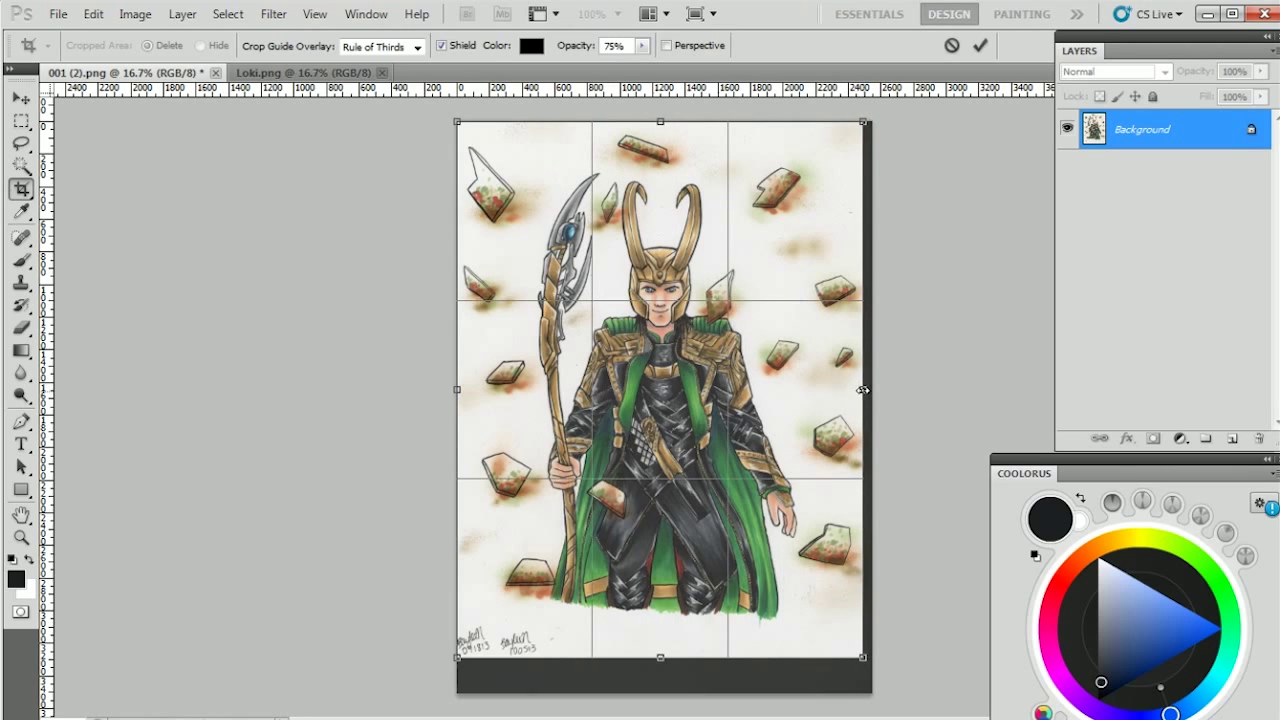
{"action": "mouse_move", "coordinate": [863, 389]}
{"action": "left_mouse_down"}
{"action": "mouse_move", "coordinate": [846, 387]}
{"action": "mouse_move", "coordinate": [863, 389]}
{"action": "left_mouse_up"}
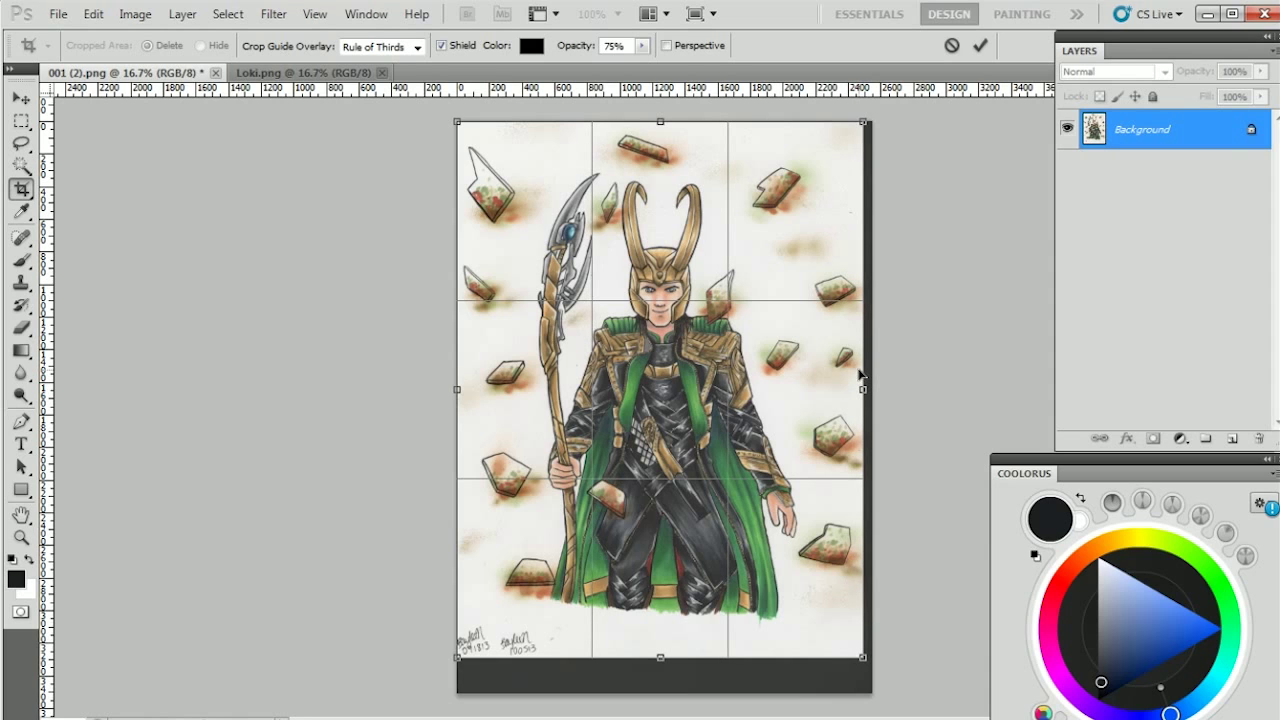
{"action": "key", "text": "Return"}
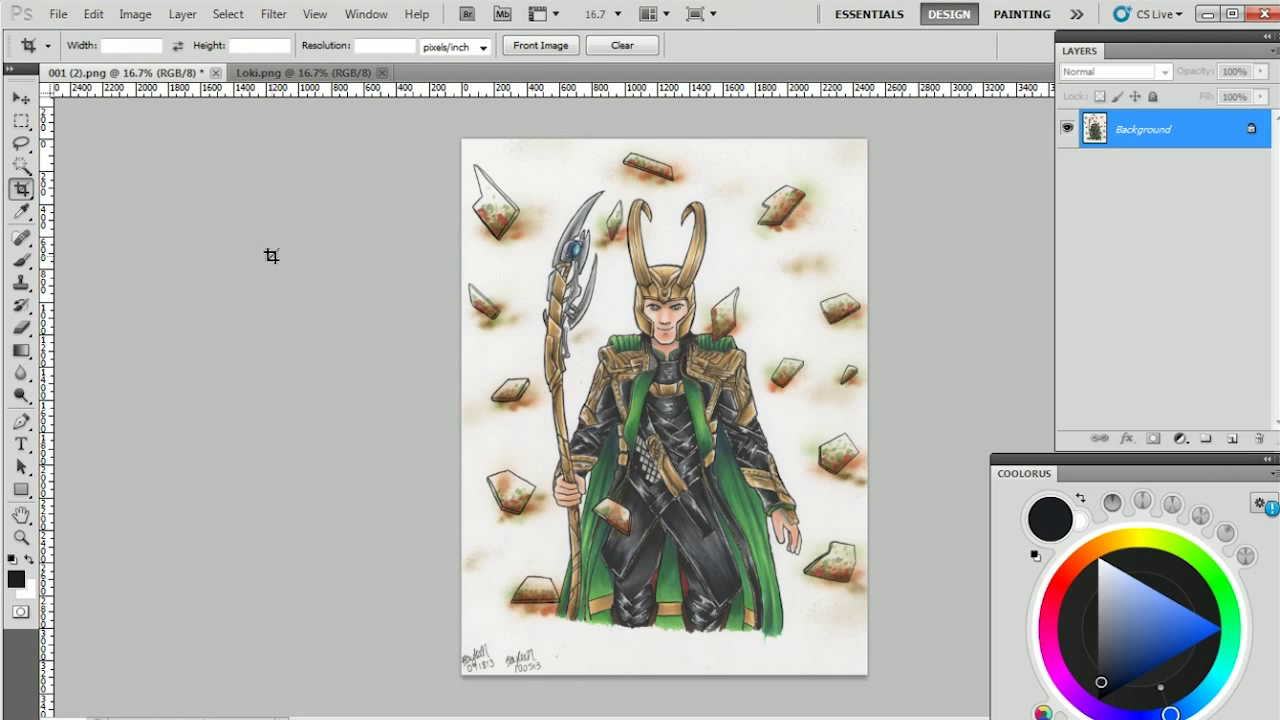
{"action": "key", "text": "ctrl+l"}
{"action": "key", "text": "Escape"}
{"action": "key", "text": "c"}
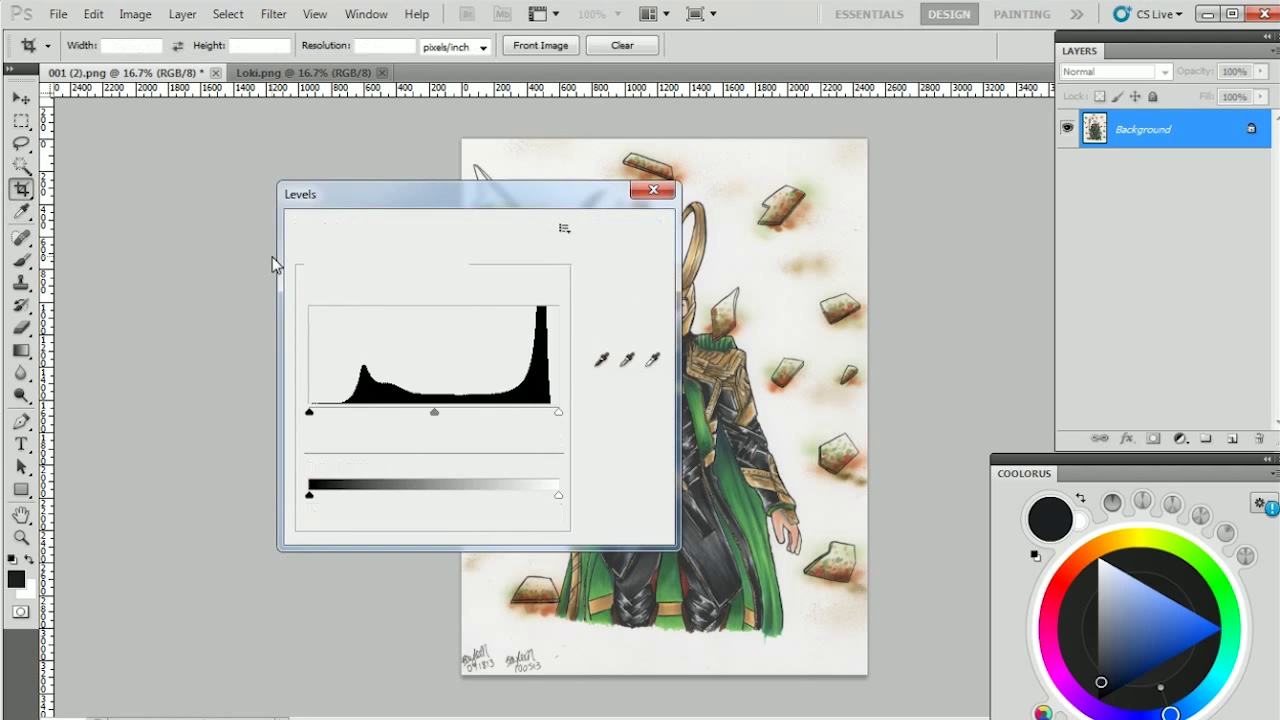
Try setting the Levels white point by sampling the blank paper and a tinted patch near the staff, and cancel the adjustment
{"action": "left_click", "coordinate": [135, 14]}
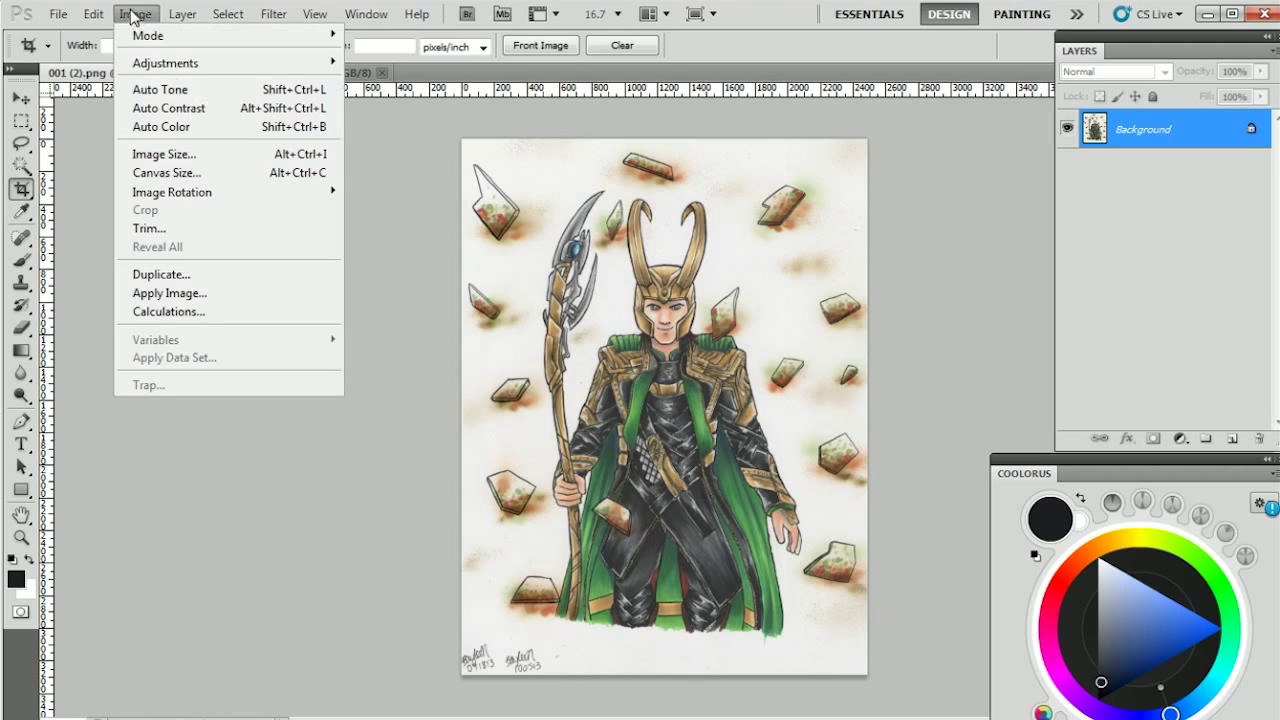
{"action": "mouse_move", "coordinate": [162, 68]}
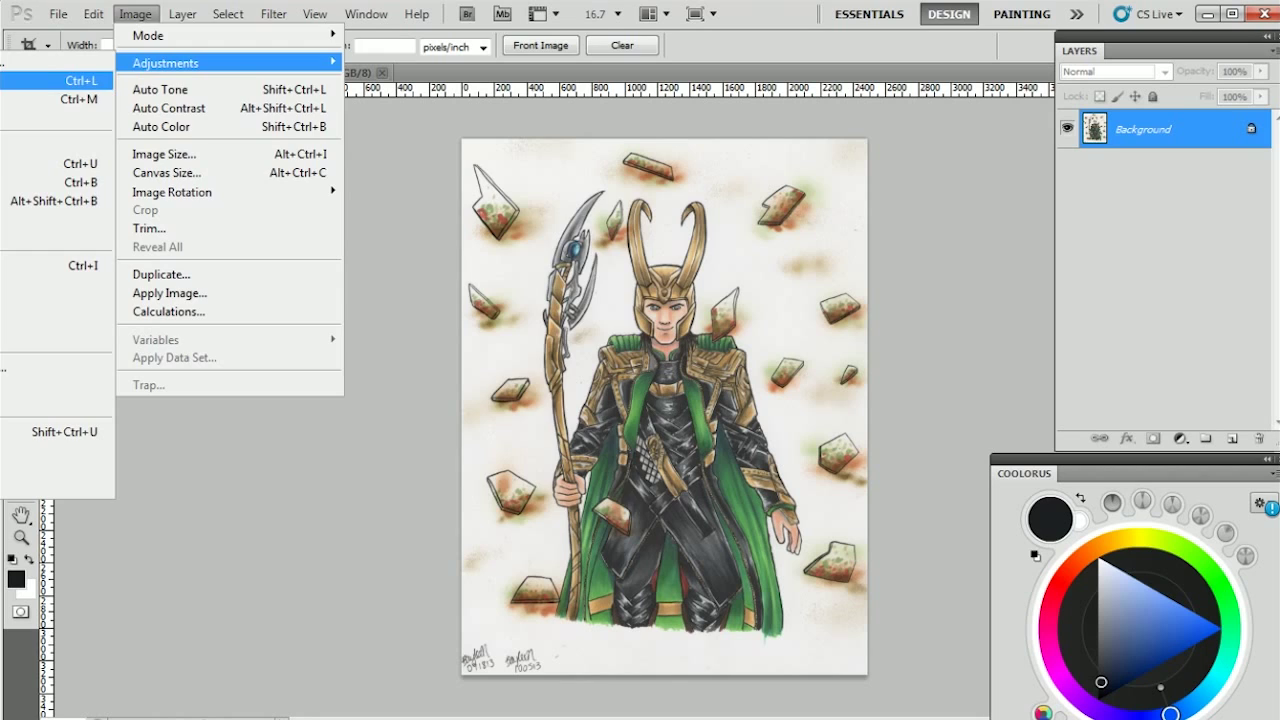
{"action": "left_click", "coordinate": [7, 76]}
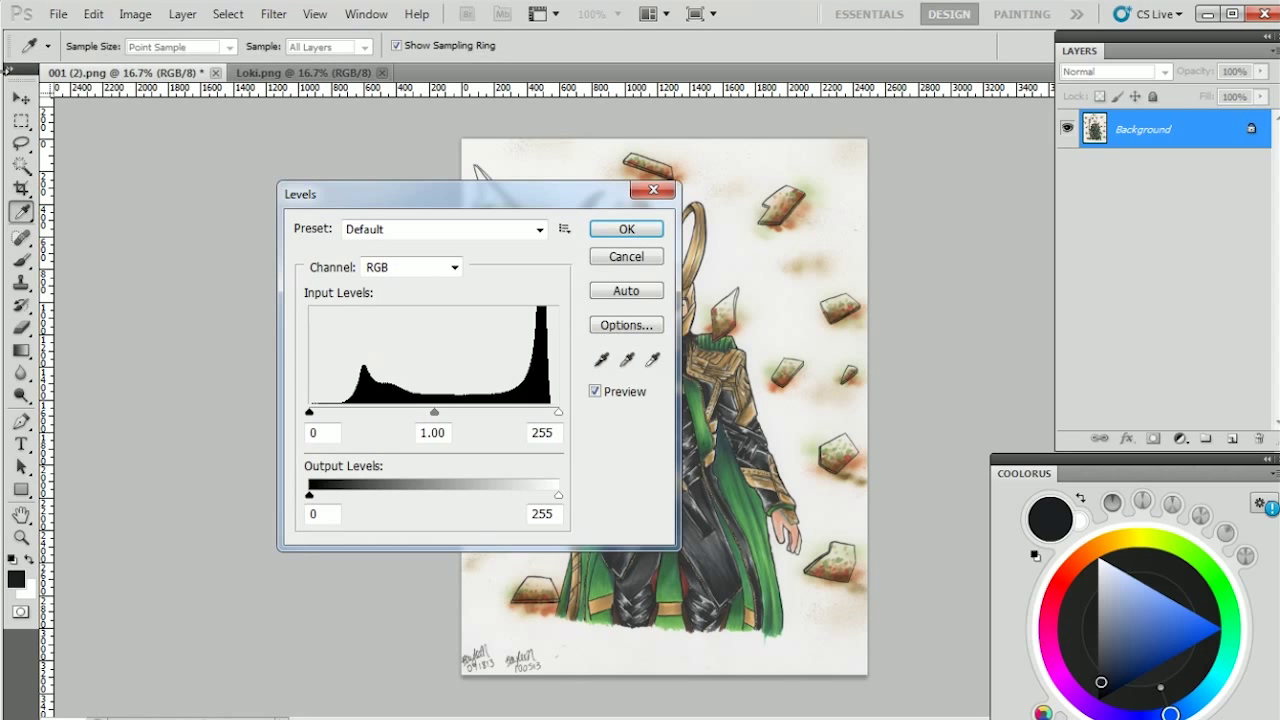
{"action": "left_click_drag", "start_coordinate": [391, 194], "coordinate": [160, 114]}
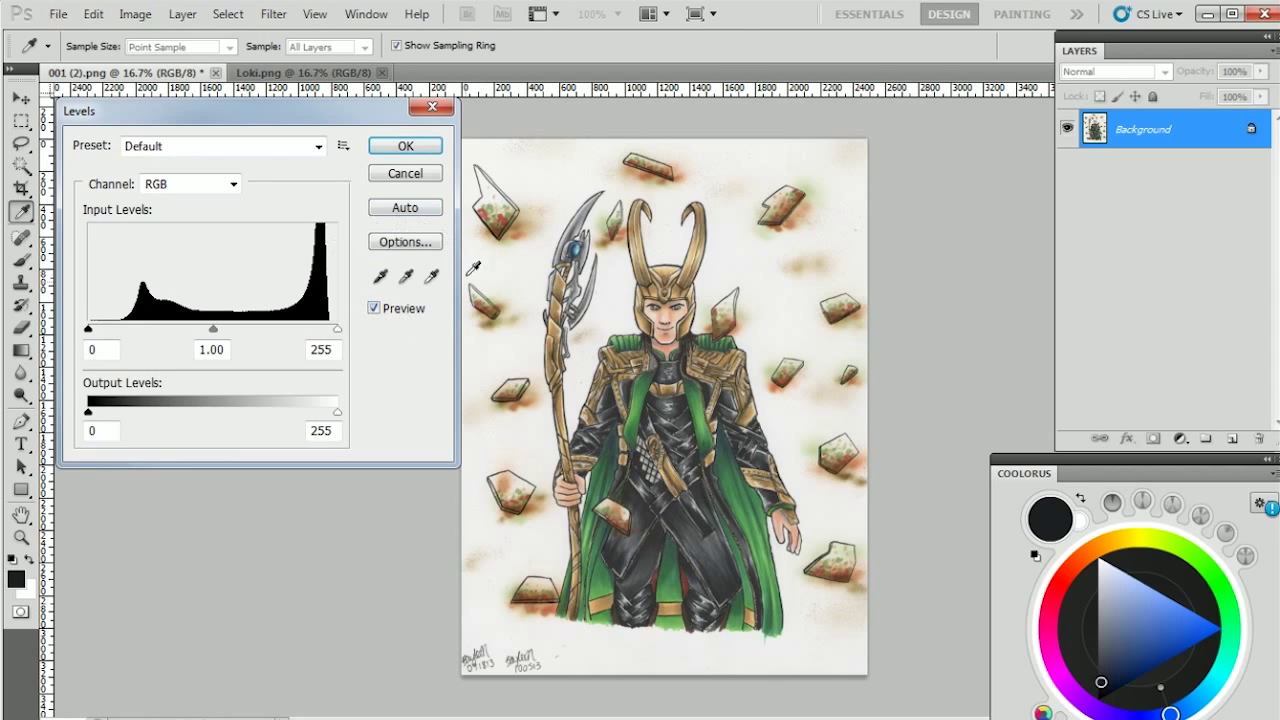
{"action": "left_click", "coordinate": [380, 277]}
{"action": "left_click", "coordinate": [406, 277]}
{"action": "left_click", "coordinate": [432, 277]}
{"action": "left_click", "coordinate": [430, 277]}
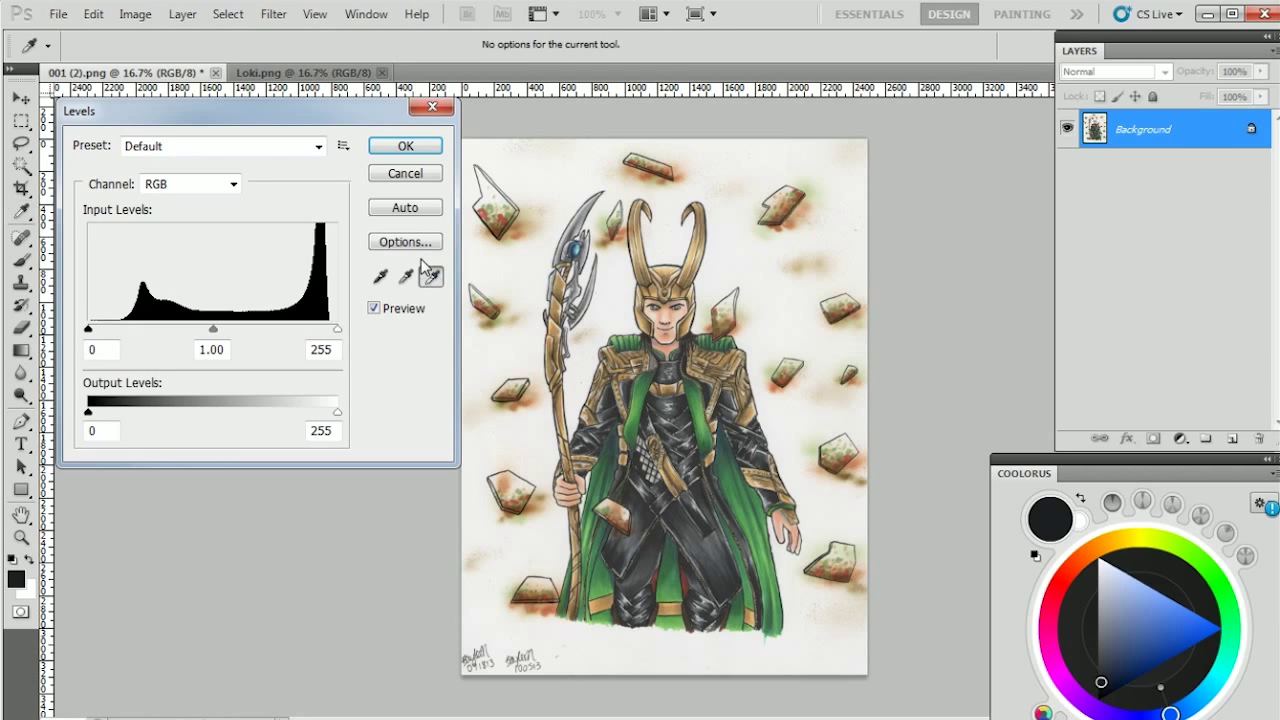
{"action": "left_click", "coordinate": [534, 433]}
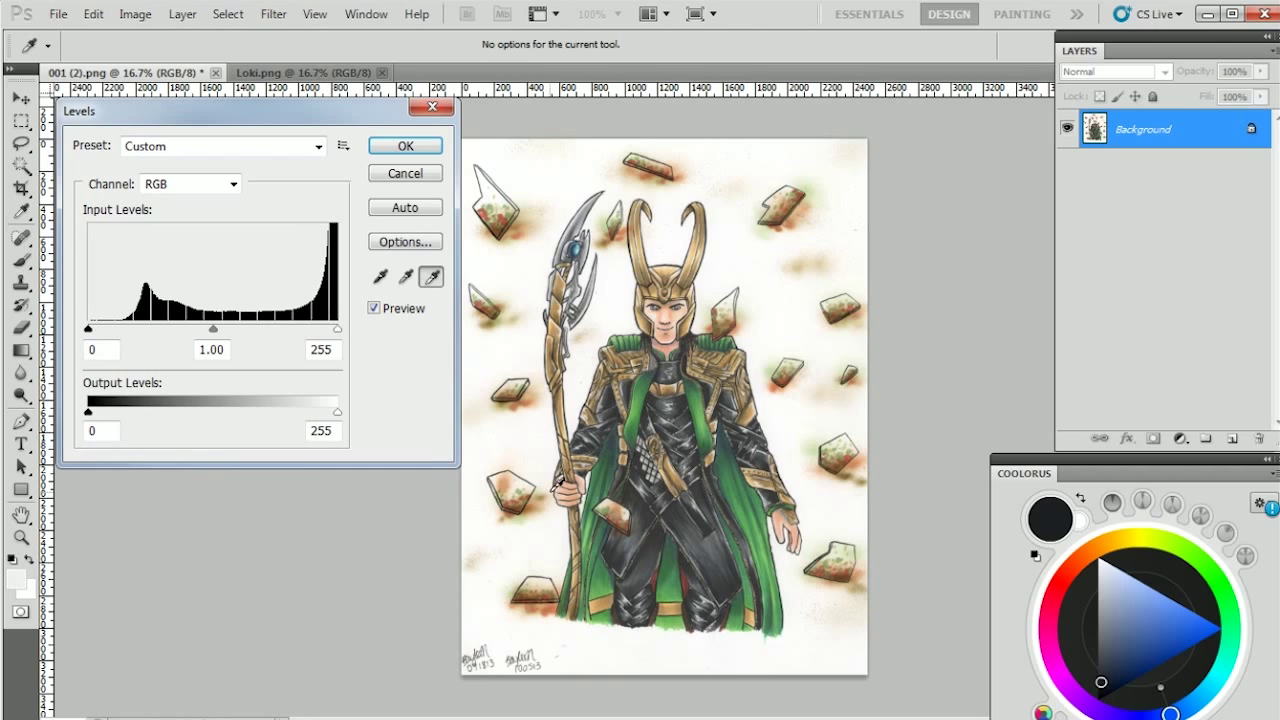
{"action": "left_click", "coordinate": [546, 204]}
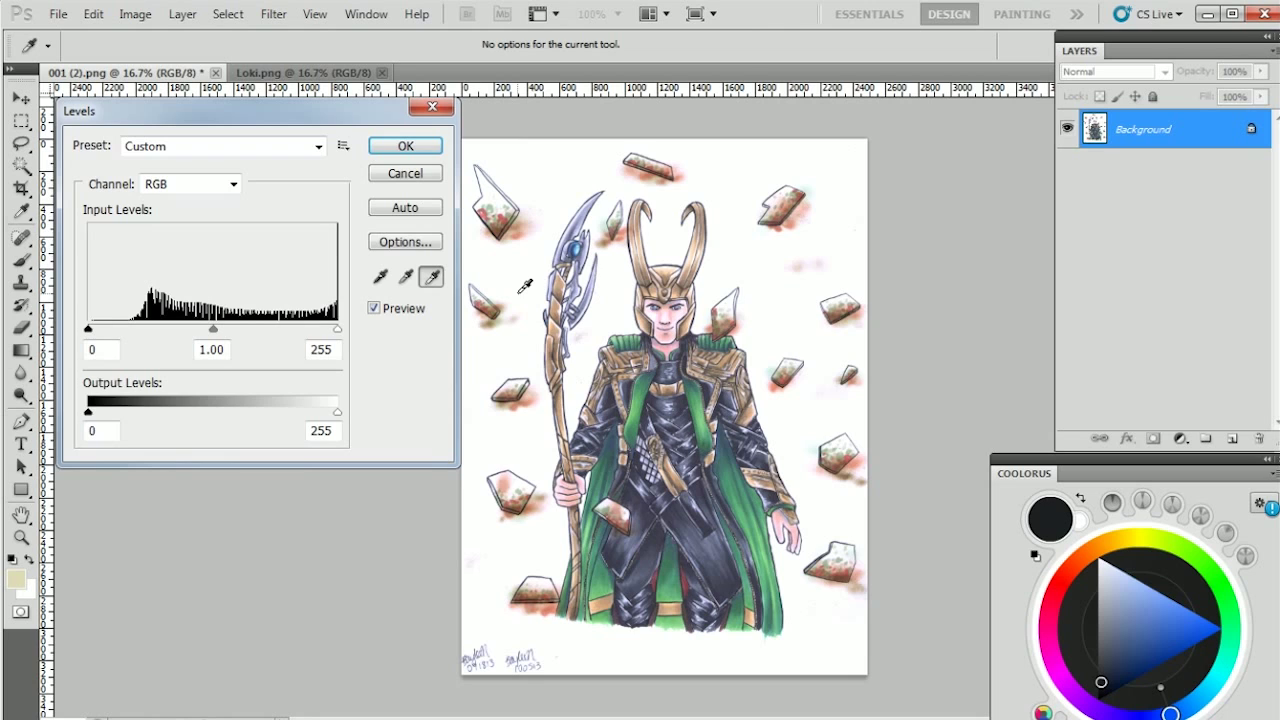
{"action": "left_click", "coordinate": [405, 173]}
{"action": "key", "text": "c"}
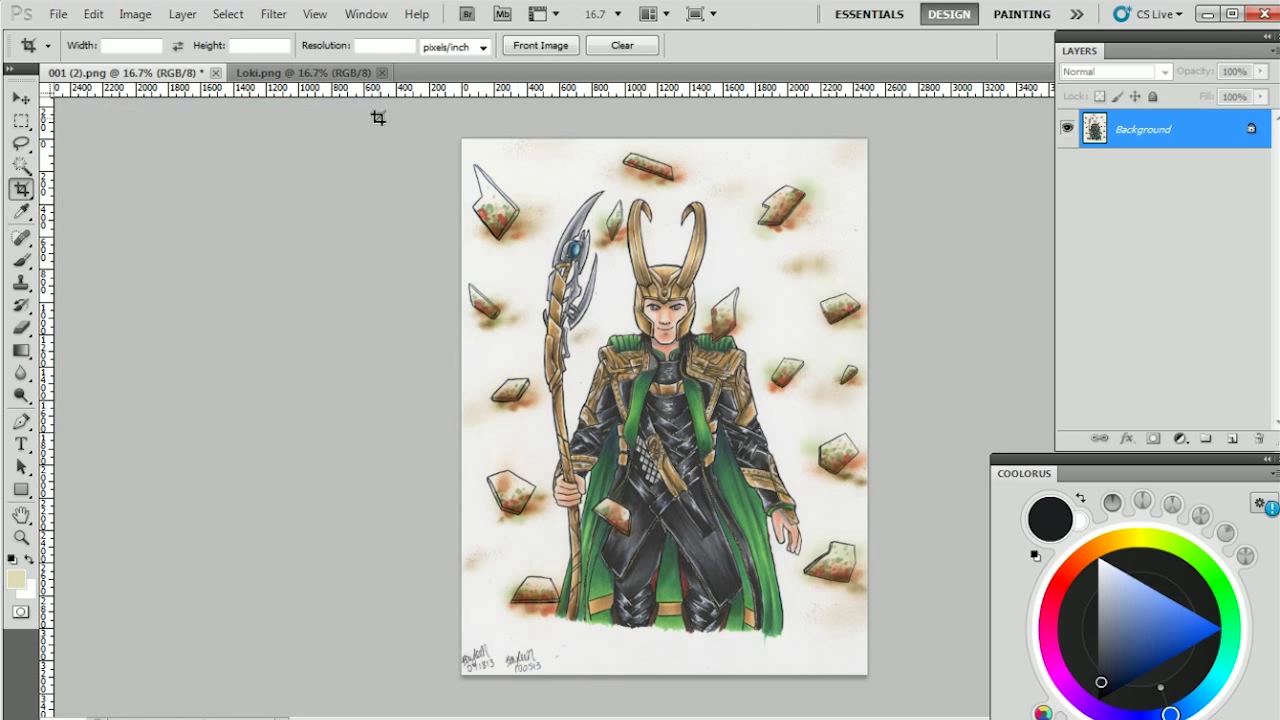
In a Levels adjustment on the drawing, set the white input level to 242 and the black input level to 52
{"action": "key", "text": "ctrl+l"}
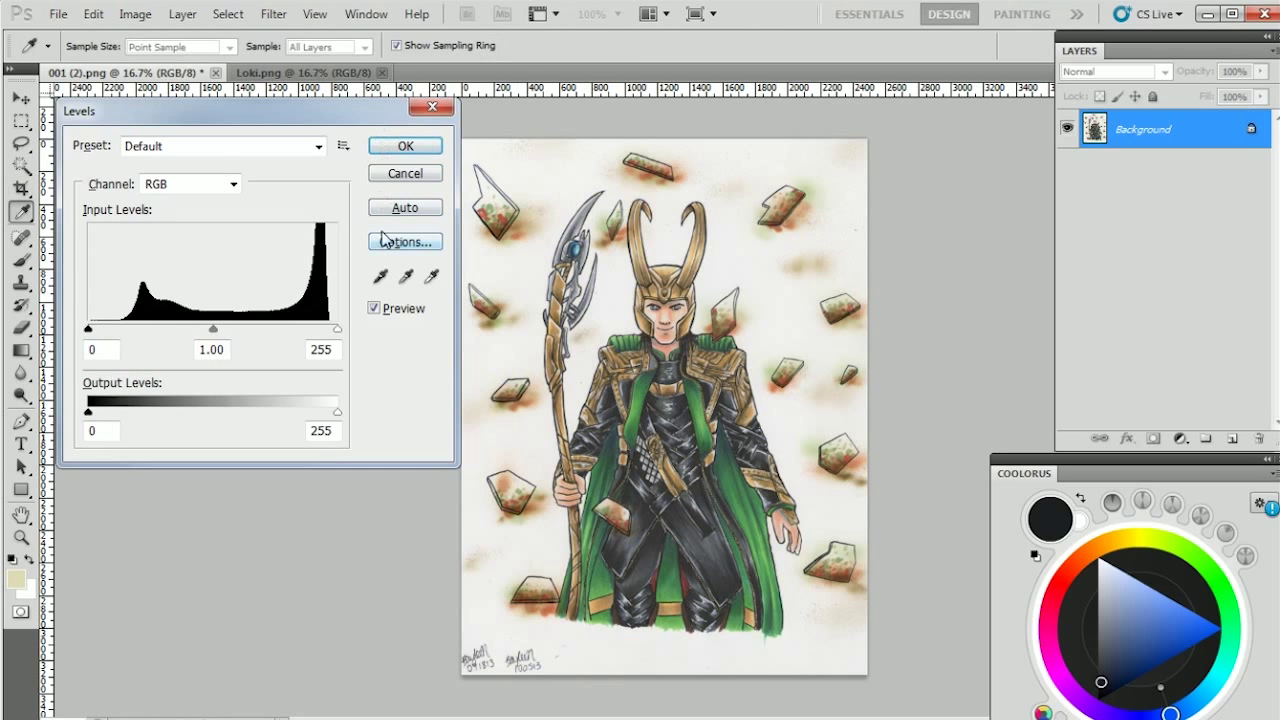
{"action": "left_click", "coordinate": [380, 278]}
{"action": "left_click_drag", "start_coordinate": [337, 332], "coordinate": [324, 330]}
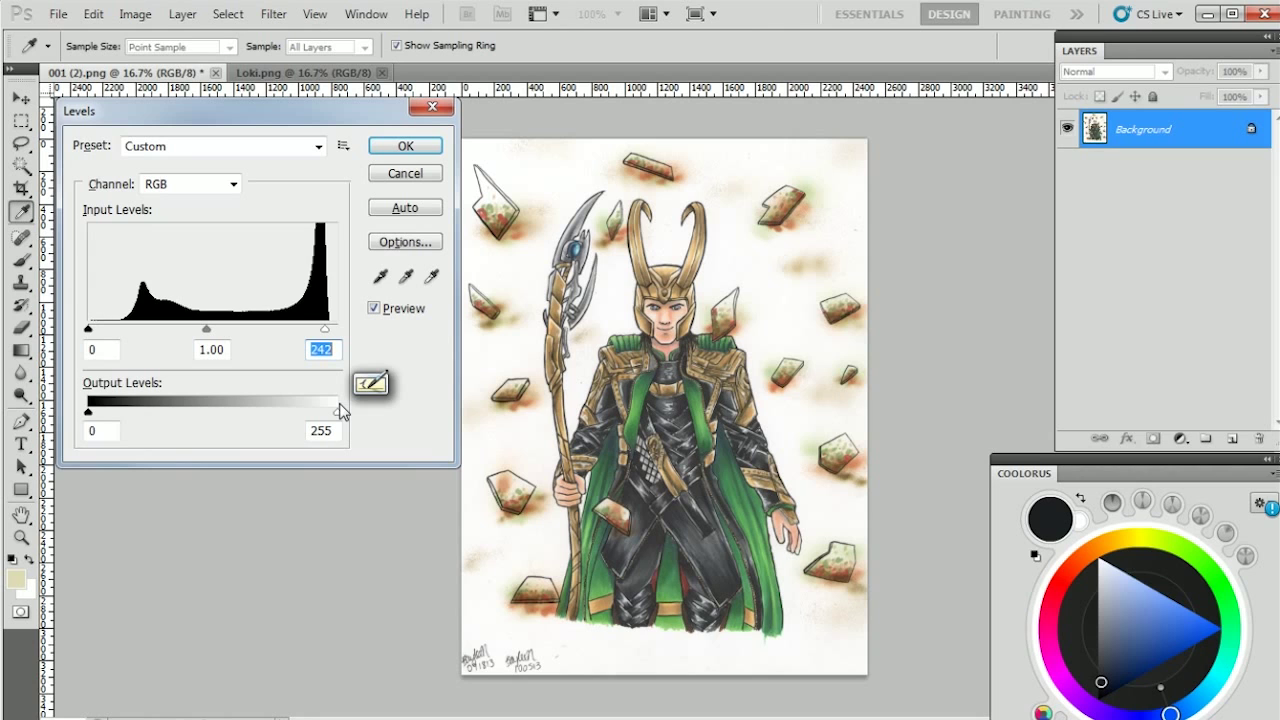
{"action": "left_click_drag", "start_coordinate": [88, 329], "coordinate": [139, 330]}
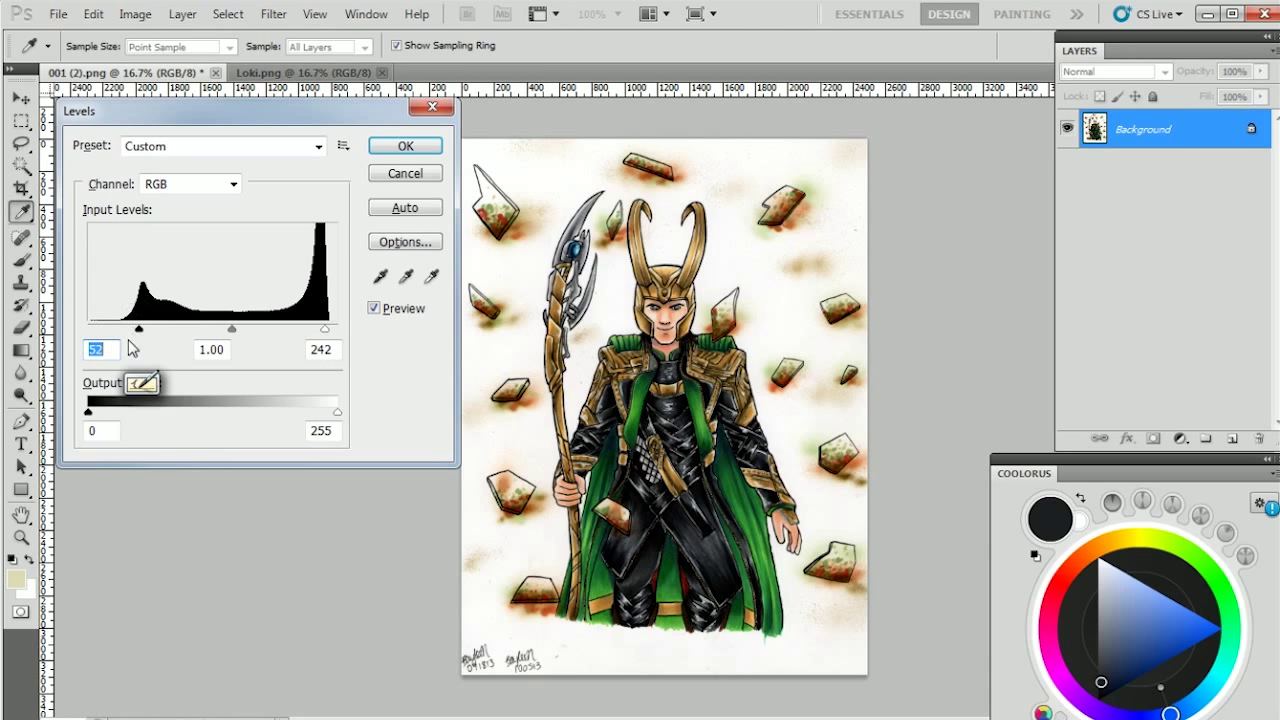
{"action": "mouse_move", "coordinate": [139, 330]}
{"action": "left_mouse_down"}
{"action": "mouse_move", "coordinate": [196, 349]}
{"action": "mouse_move", "coordinate": [290, 340]}
{"action": "mouse_move", "coordinate": [140, 345]}
{"action": "mouse_move", "coordinate": [74, 366]}
{"action": "mouse_move", "coordinate": [282, 349]}
{"action": "mouse_move", "coordinate": [140, 357]}
{"action": "mouse_move", "coordinate": [138, 340]}
{"action": "left_mouse_up"}
Try lighter and darker midtones, set the midtone input level to 1, and apply the Levels adjustment
{"action": "left_click_drag", "start_coordinate": [229, 330], "coordinate": [190, 352]}
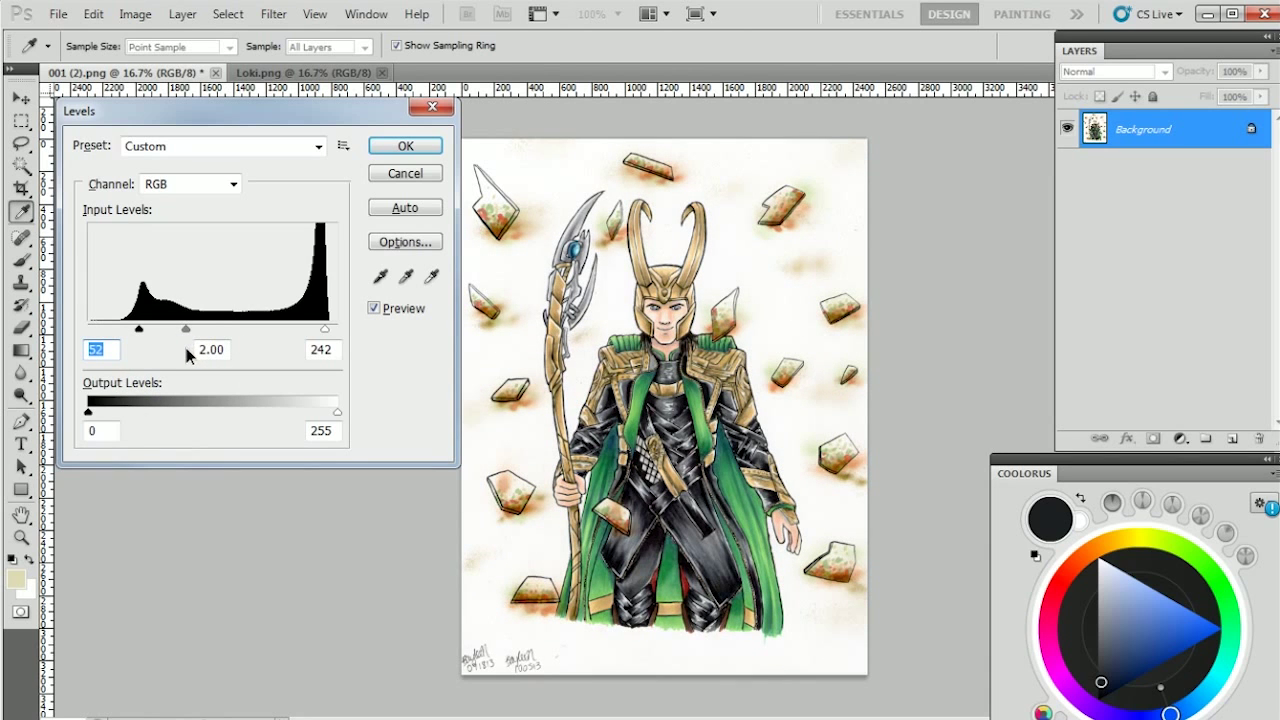
{"action": "left_click_drag", "start_coordinate": [185, 353], "coordinate": [248, 348]}
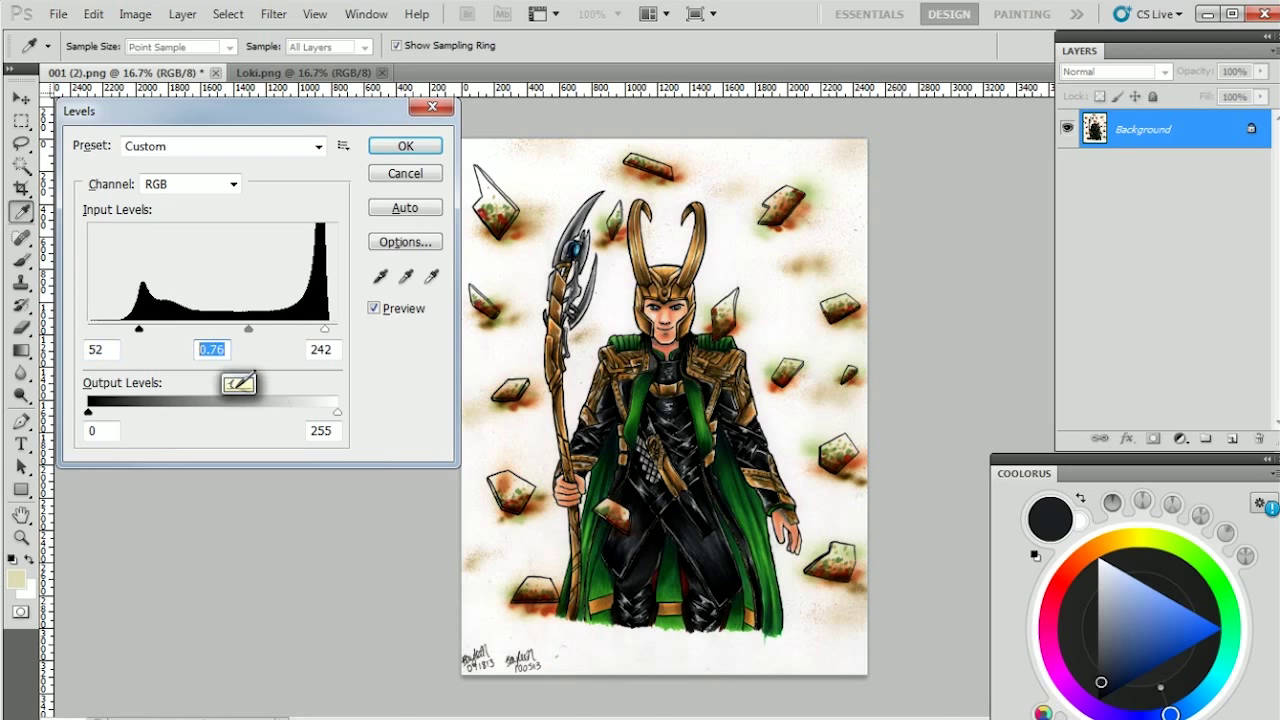
{"action": "type", "text": "1"}
{"action": "key", "text": "Return"}
{"action": "key", "text": "c"}
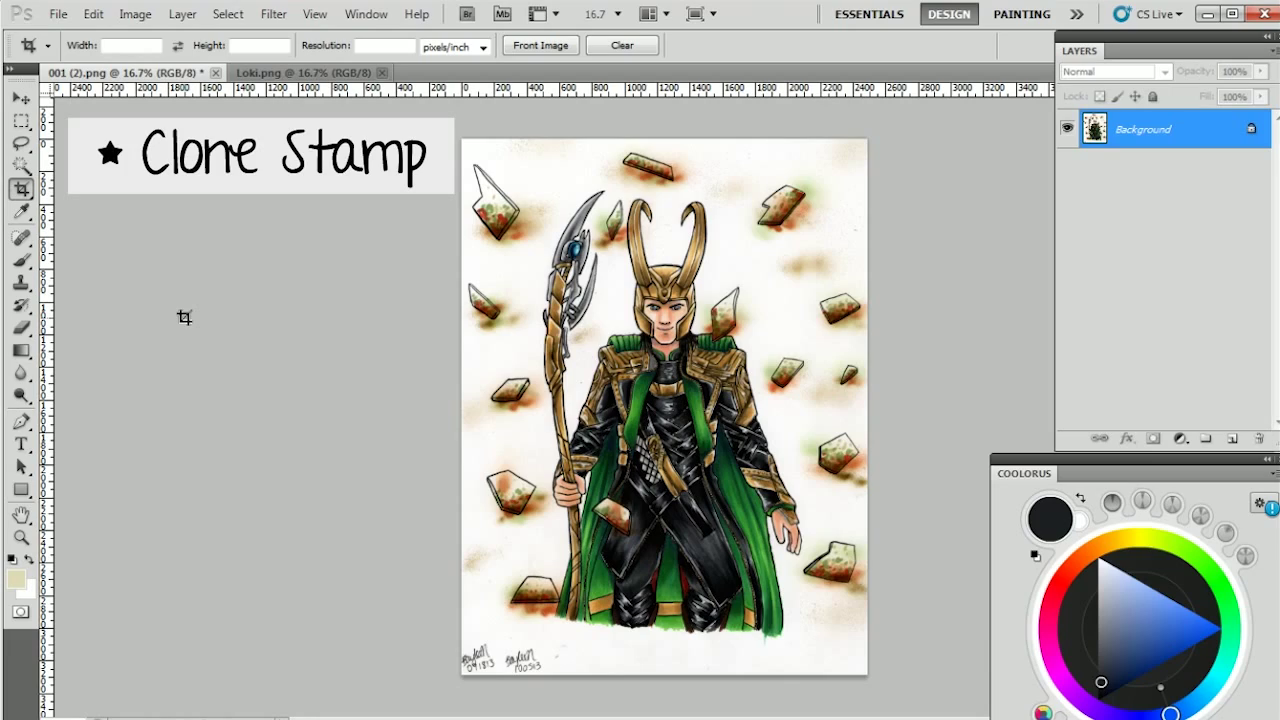
Set the foreground color to black with the coat and staff area in close view
{"action": "key", "text": "ctrl+plus"}
{"action": "key", "text": "ctrl+plus"}
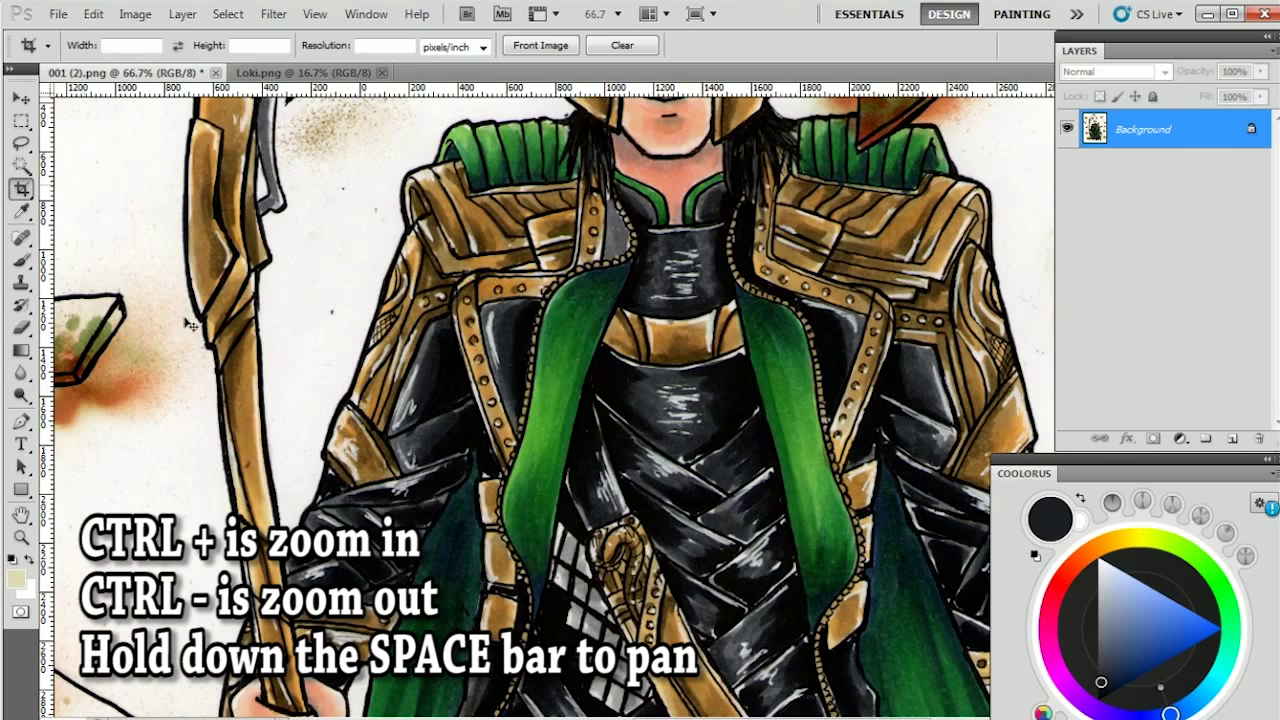
{"action": "key", "text": "ctrl+plus"}
{"action": "left_click_drag", "start_coordinate": [184, 317], "coordinate": [433, 409]}
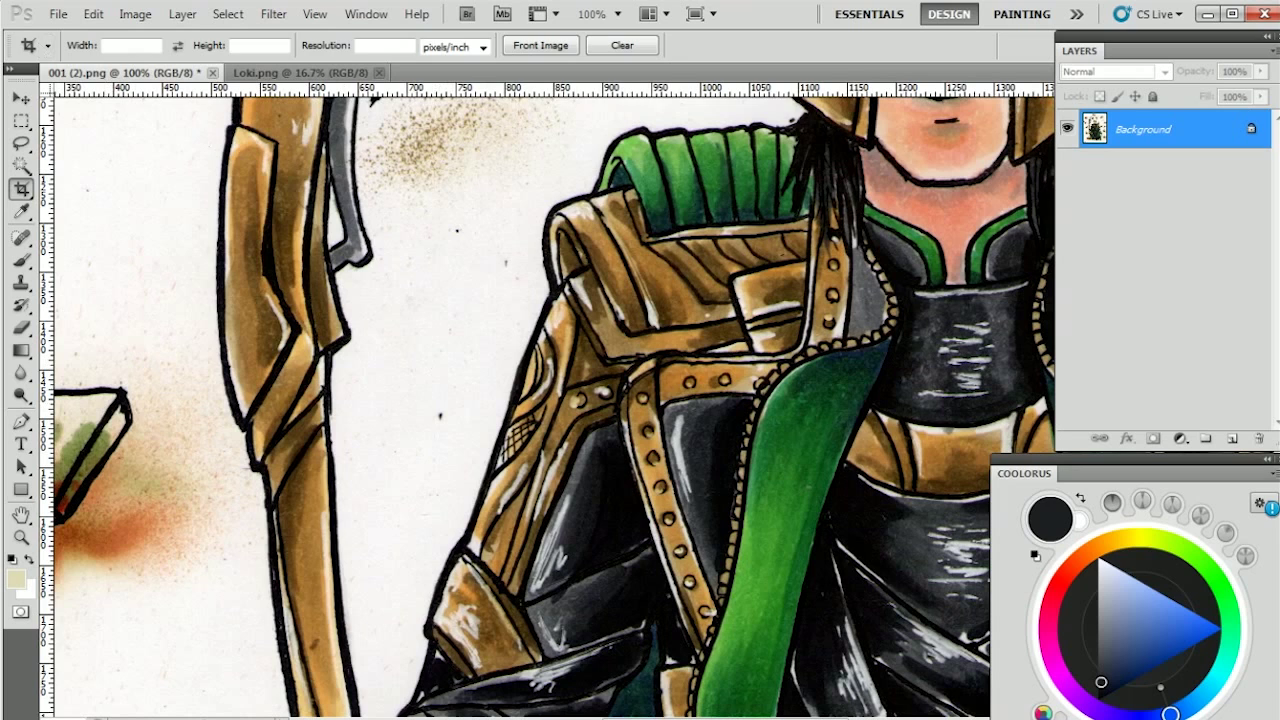
{"action": "left_click", "coordinate": [21, 98]}
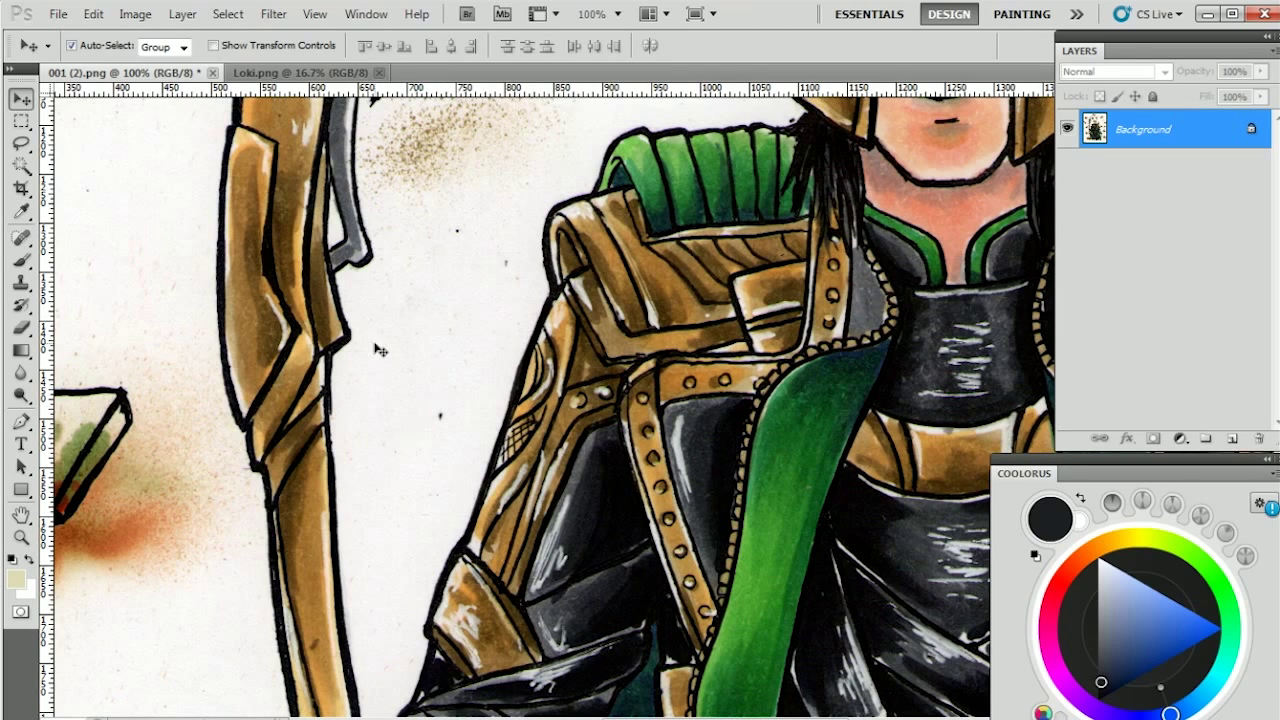
{"action": "left_click", "coordinate": [16, 577]}
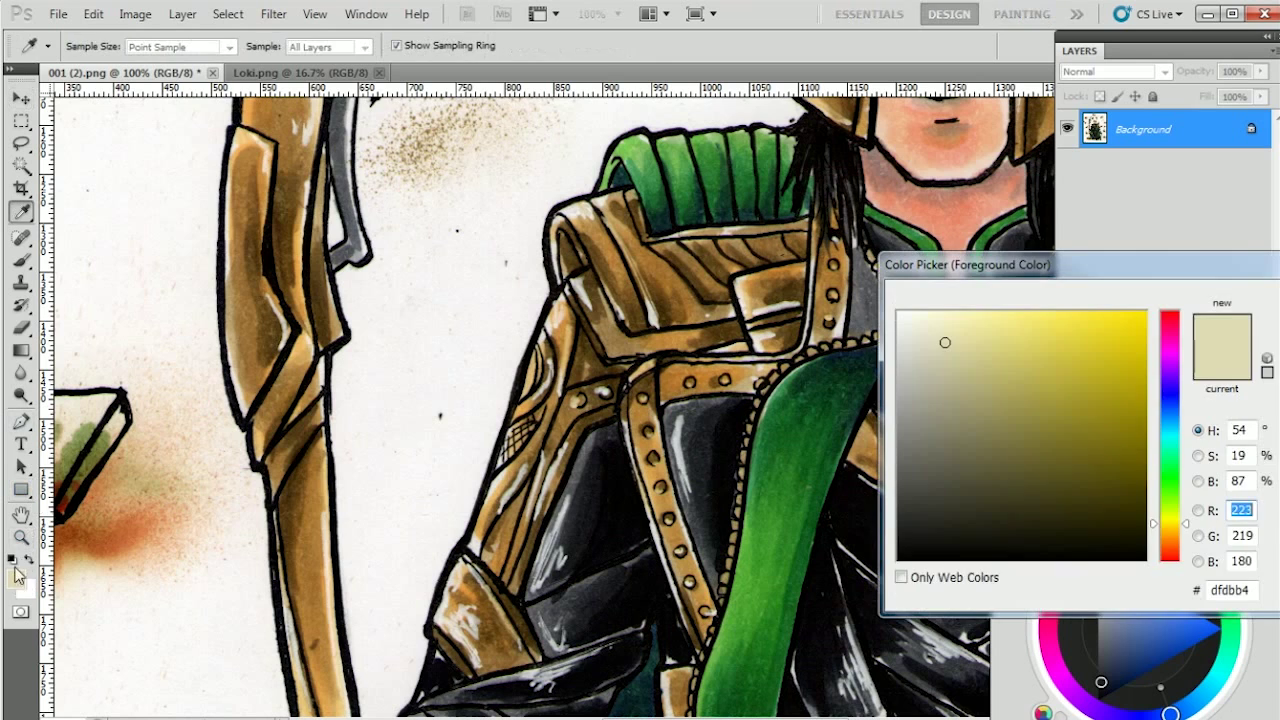
{"action": "left_click", "coordinate": [910, 555]}
{"action": "key", "text": "Return"}
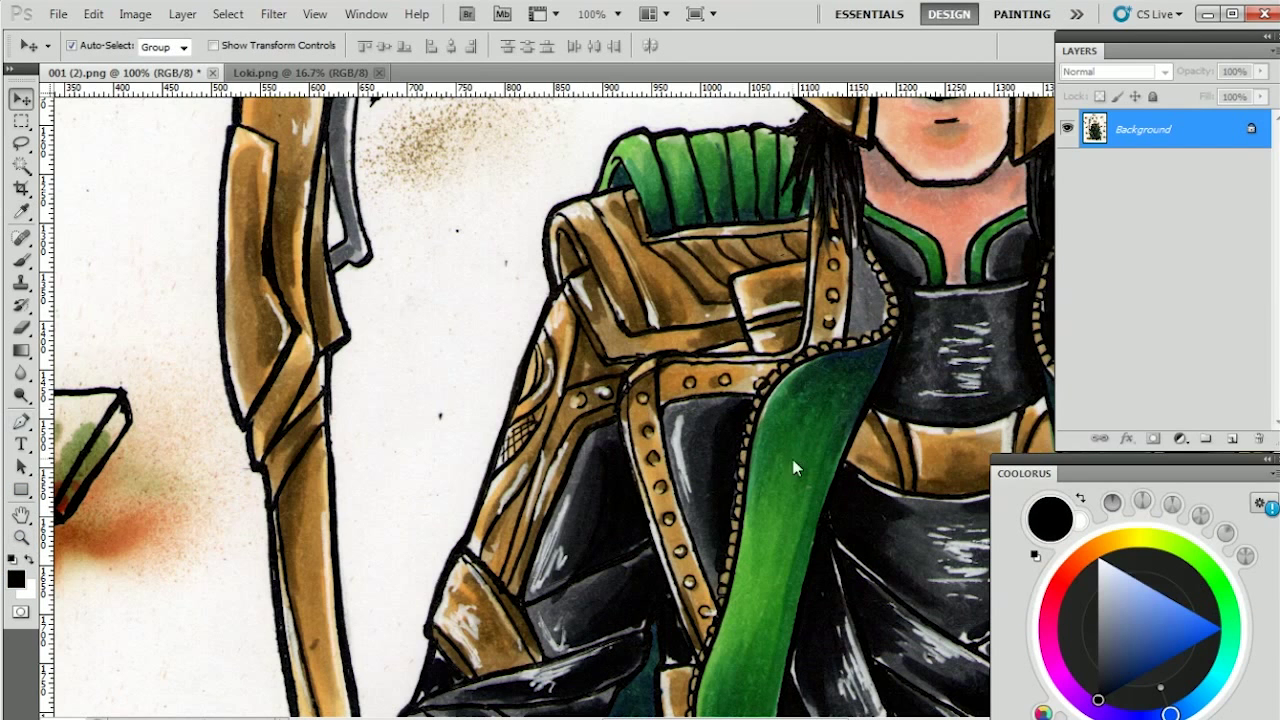
Dab a small black speck on the green lapel with the Brush and sample the surrounding green as the foreground color
{"action": "key", "text": "b"}
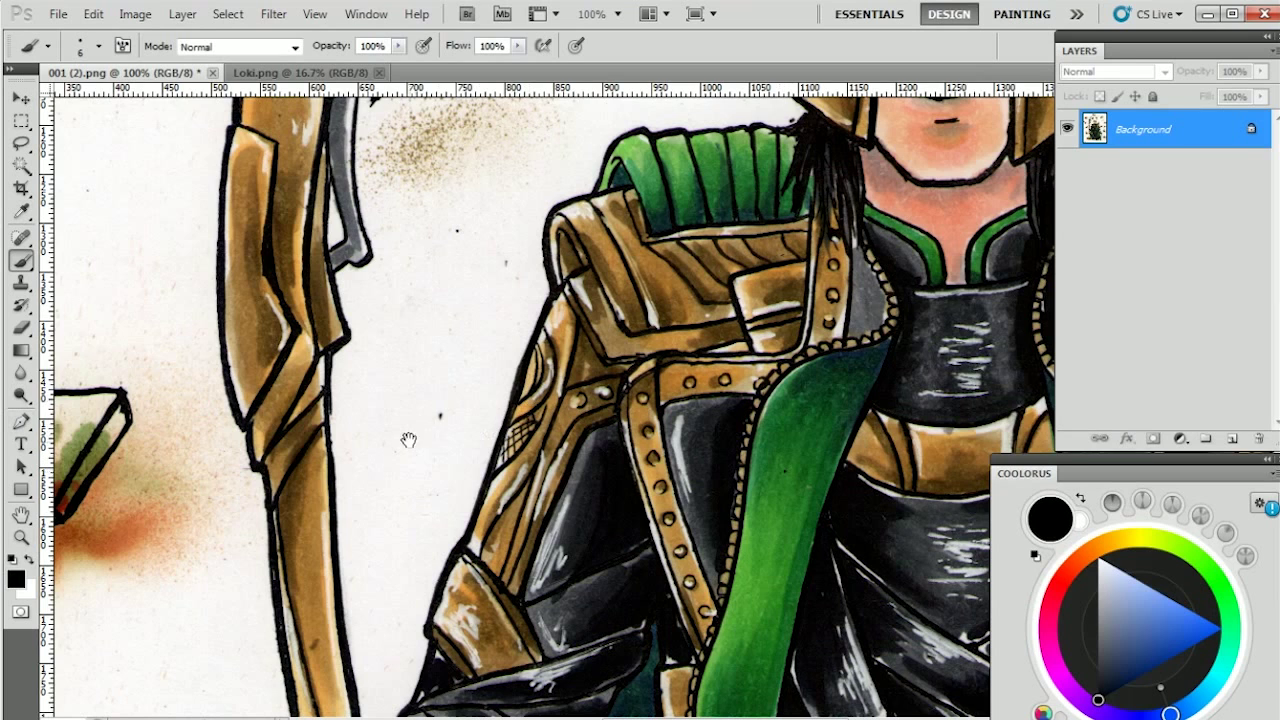
{"action": "left_click_drag", "start_coordinate": [470, 478], "coordinate": [395, 463]}
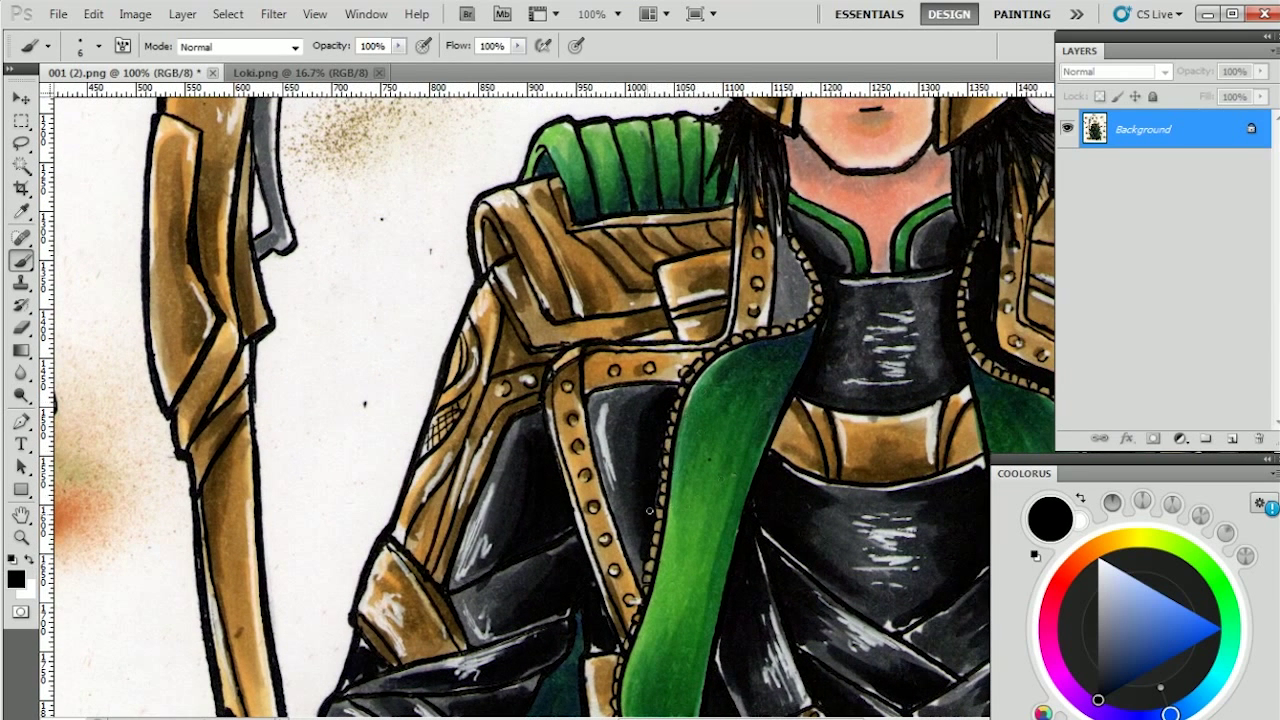
{"action": "left_click", "coordinate": [698, 494], "text": "alt"}
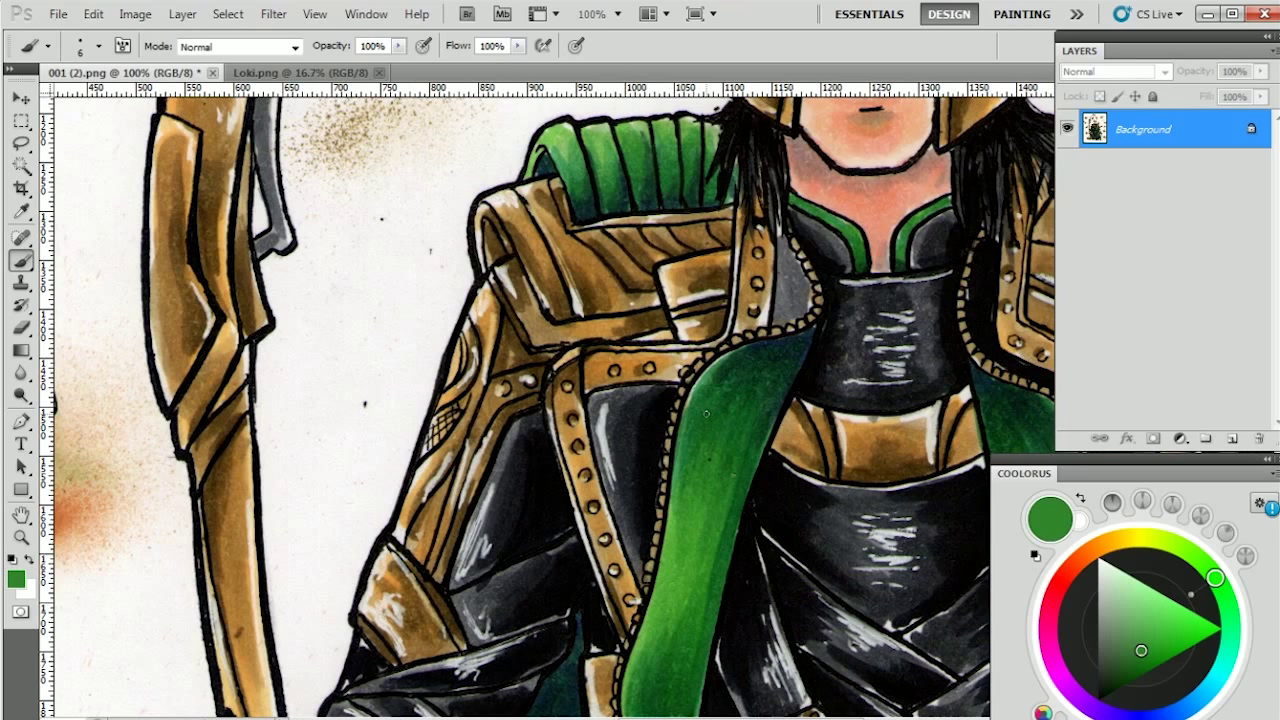
With the Clone Stamp at size 25, sample the green lapel and stamp it onto the blank paper beside the staff
{"action": "left_click", "coordinate": [20, 284]}
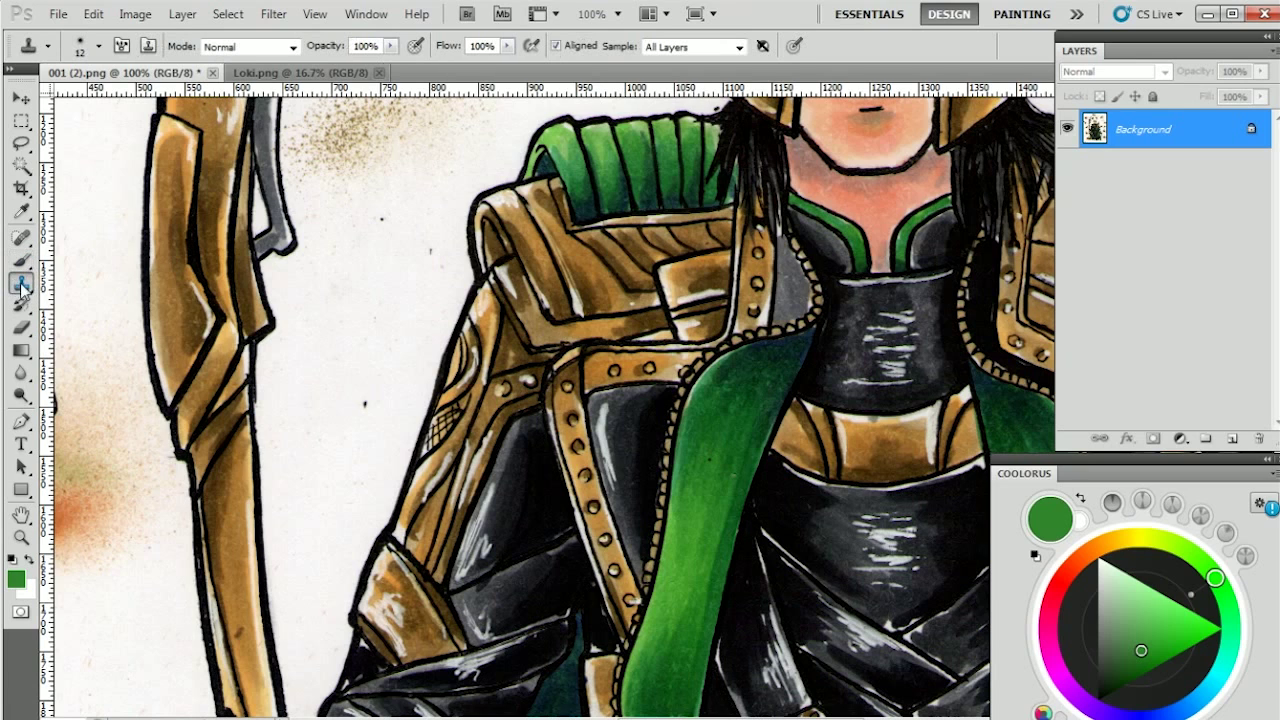
{"action": "key", "text": "bracketright"}
{"action": "key", "text": "bracketright"}
{"action": "key", "text": "bracketright"}
{"action": "key", "text": "bracketleft"}
{"action": "key", "text": "bracketleft"}
{"action": "key", "text": "bracketleft"}
{"action": "left_click", "coordinate": [741, 447], "text": "alt"}
{"action": "left_click", "coordinate": [442, 377]}
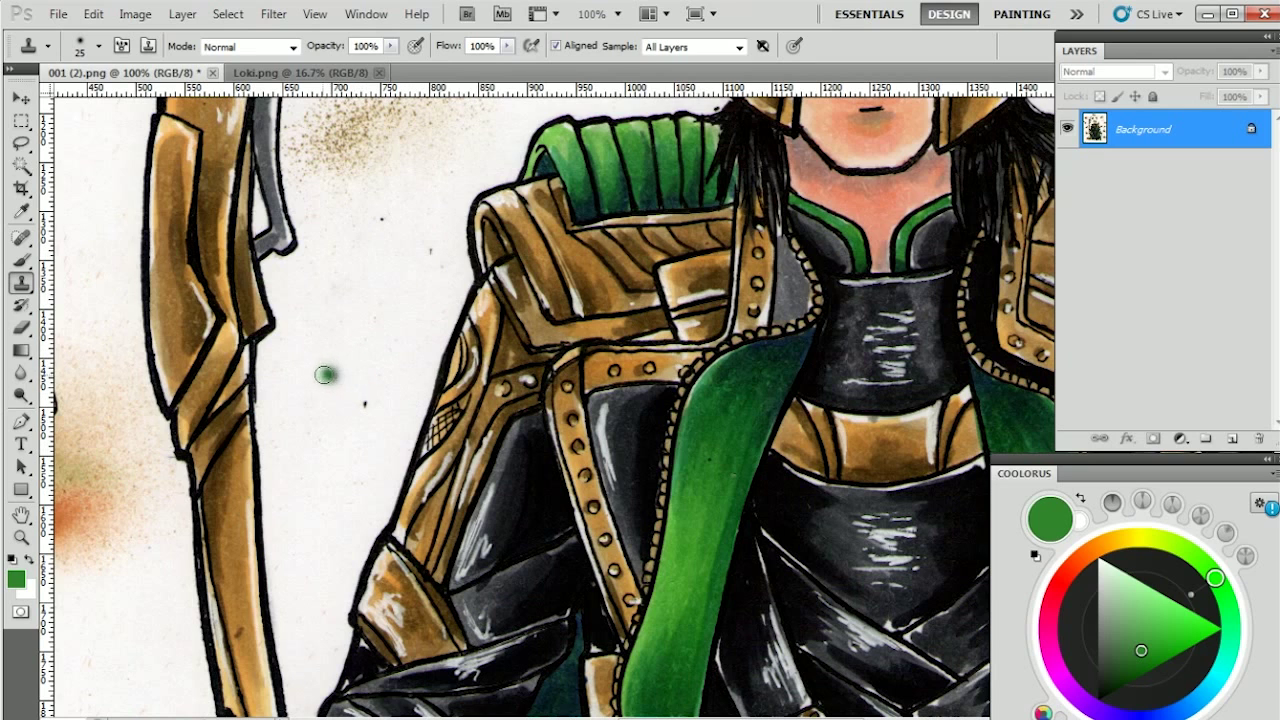
Try a Clone Stamp stroke from the blank paper across the coat and chest, and undo the stroke
{"action": "mouse_move", "coordinate": [320, 376]}
{"action": "left_mouse_down"}
{"action": "mouse_move", "coordinate": [981, 419]}
{"action": "mouse_move", "coordinate": [1096, 464]}
{"action": "left_mouse_up"}
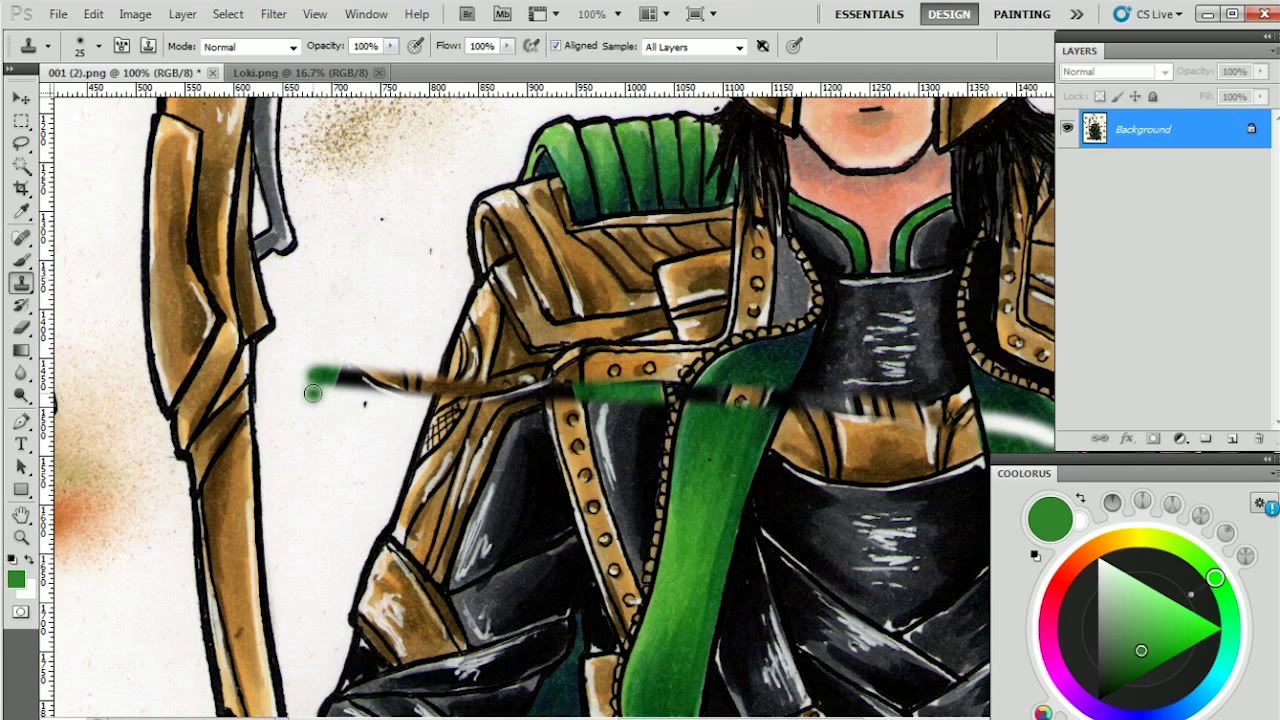
{"action": "key", "text": "ctrl+z"}
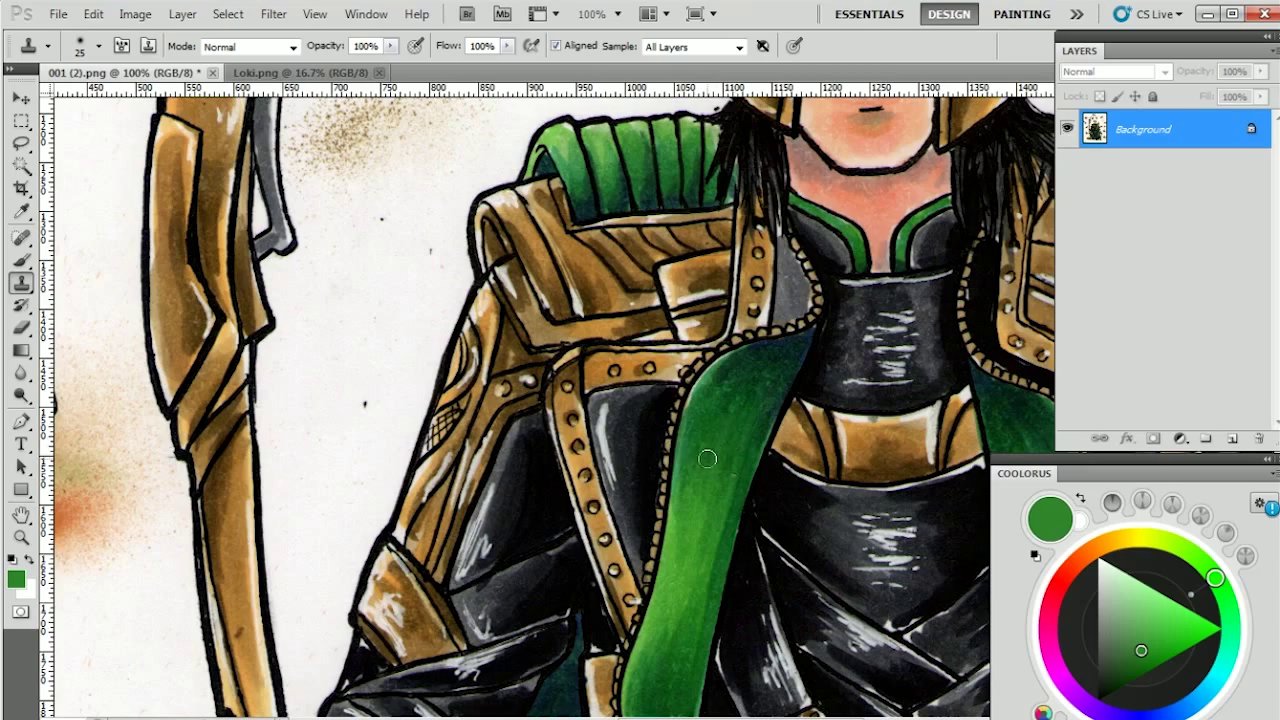
{"action": "left_click_drag", "start_coordinate": [708, 457], "coordinate": [711, 461]}
Sample clean paper with the Clone Stamp and cover the small black speck between the staff and the shoulder armor
{"action": "mouse_move", "coordinate": [757, 370]}
{"action": "left_mouse_down"}
{"action": "mouse_move", "coordinate": [325, 290]}
{"action": "mouse_move", "coordinate": [336, 248]}
{"action": "mouse_move", "coordinate": [454, 410]}
{"action": "mouse_move", "coordinate": [584, 380]}
{"action": "mouse_move", "coordinate": [634, 340]}
{"action": "mouse_move", "coordinate": [560, 330]}
{"action": "left_mouse_up"}
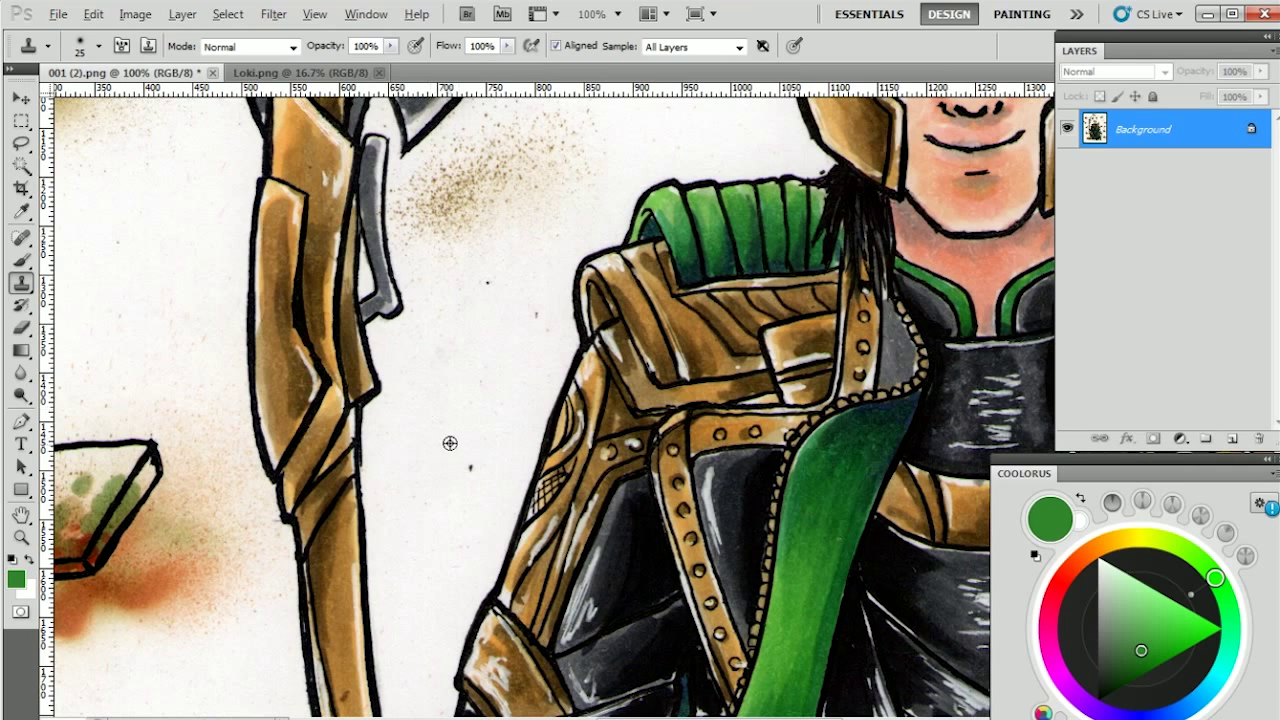
{"action": "left_click", "coordinate": [480, 332], "text": "alt"}
{"action": "left_click", "coordinate": [487, 285]}
Inspect the paper around the lower staff, the floating block and the helmet for remaining specks
{"action": "left_click_drag", "start_coordinate": [300, 357], "coordinate": [383, 416]}
{"action": "left_click_drag", "start_coordinate": [400, 700], "coordinate": [442, 415]}
{"action": "left_click_drag", "start_coordinate": [442, 532], "coordinate": [438, 411]}
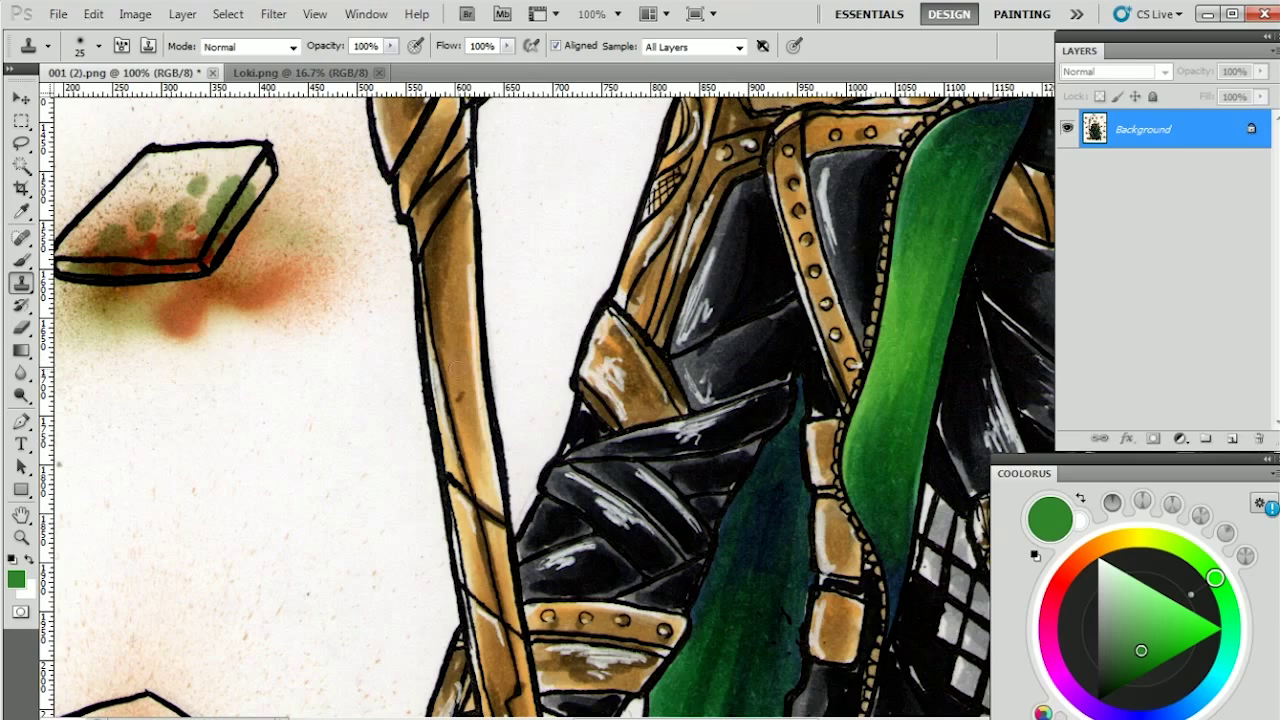
{"action": "left_click_drag", "start_coordinate": [314, 523], "coordinate": [351, 703]}
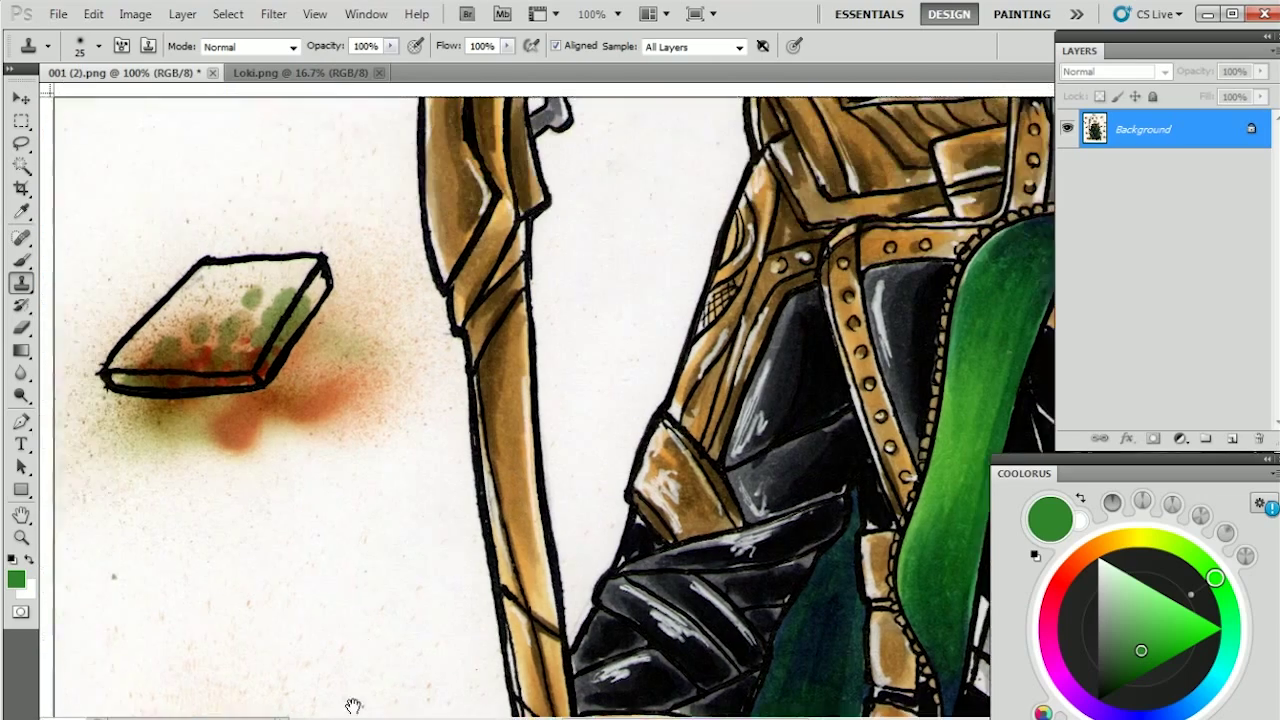
{"action": "mouse_move", "coordinate": [331, 98]}
{"action": "left_mouse_down"}
{"action": "mouse_move", "coordinate": [381, 408]}
{"action": "mouse_move", "coordinate": [111, 678]}
{"action": "left_mouse_up"}
{"action": "mouse_move", "coordinate": [517, 313]}
{"action": "left_mouse_down"}
{"action": "mouse_move", "coordinate": [487, 493]}
{"action": "mouse_move", "coordinate": [457, 513]}
{"action": "left_mouse_up"}
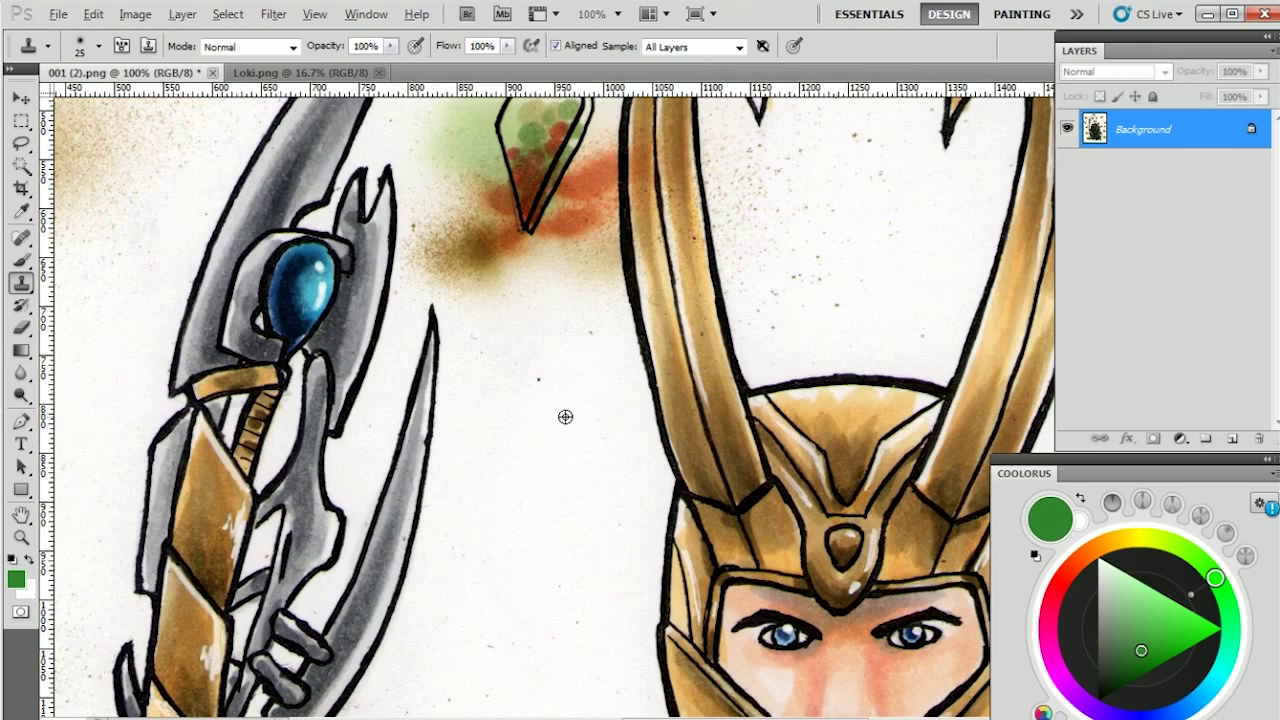
{"action": "mouse_move", "coordinate": [626, 380]}
{"action": "left_mouse_down"}
{"action": "mouse_move", "coordinate": [309, 506]}
{"action": "mouse_move", "coordinate": [343, 429]}
{"action": "mouse_move", "coordinate": [405, 357]}
{"action": "mouse_move", "coordinate": [429, 273]}
{"action": "left_mouse_up"}
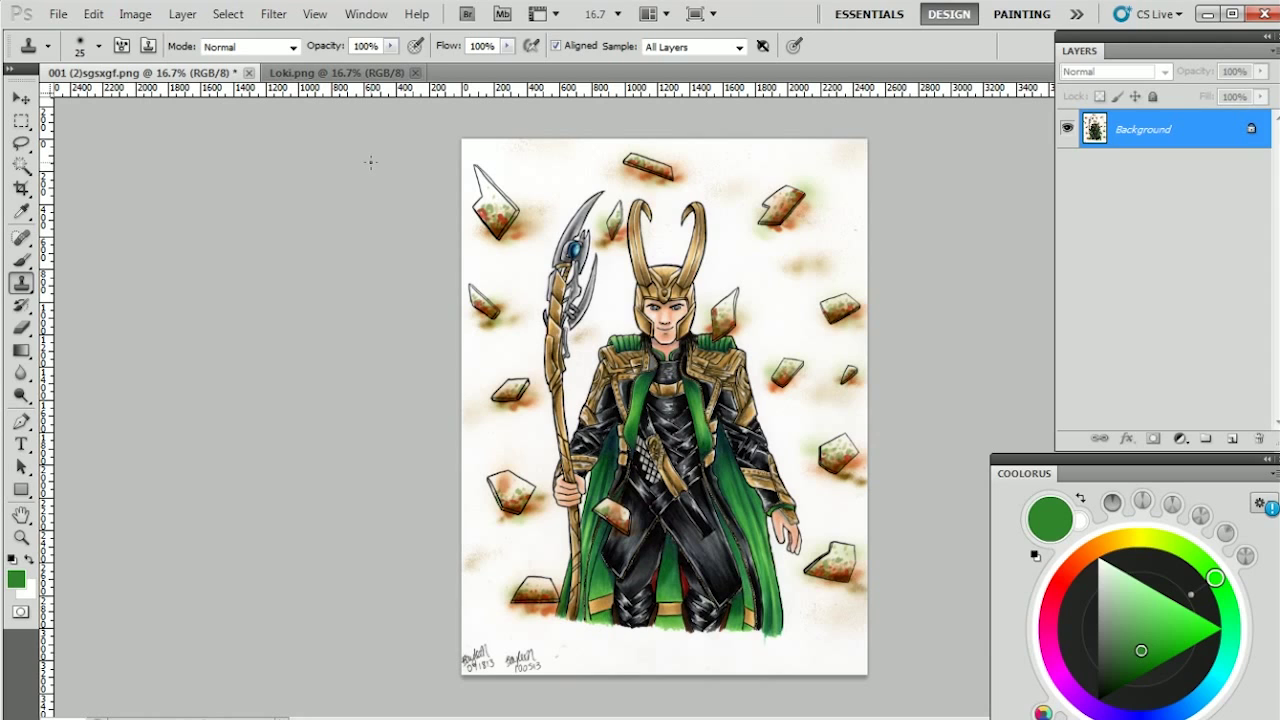
{"action": "key", "text": "i"}
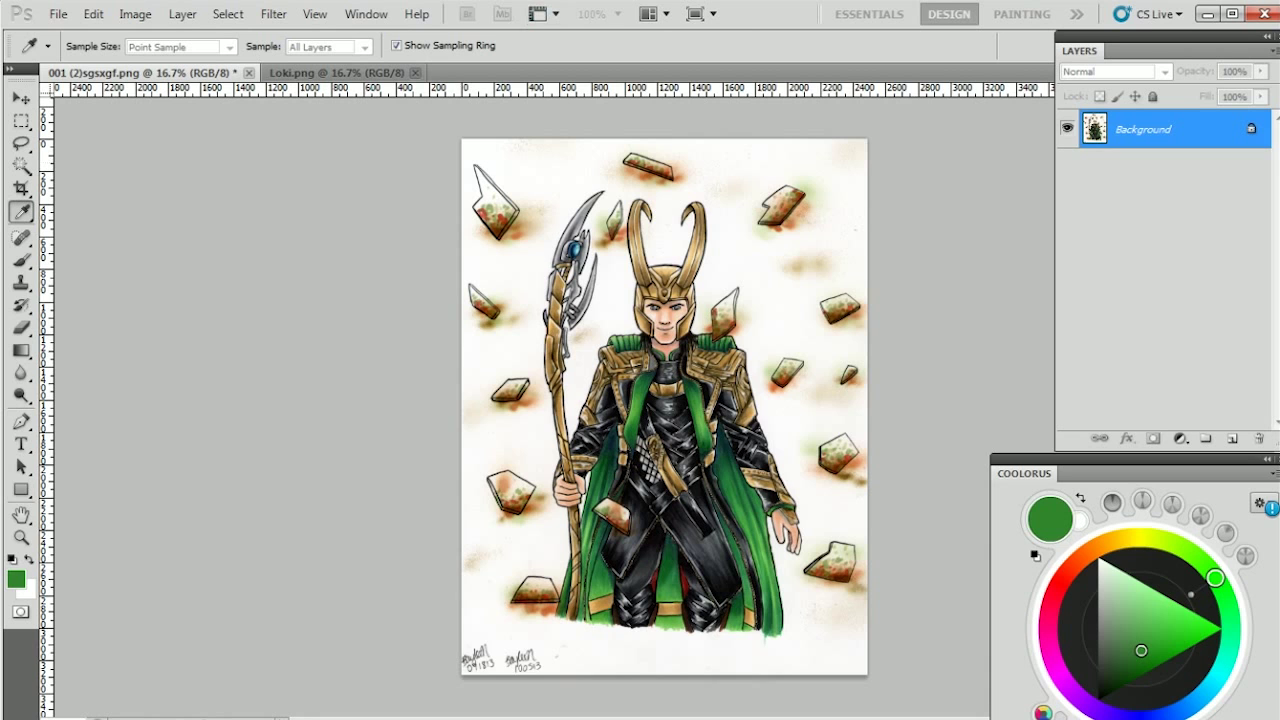
{"action": "key", "text": "ctrl+u"}
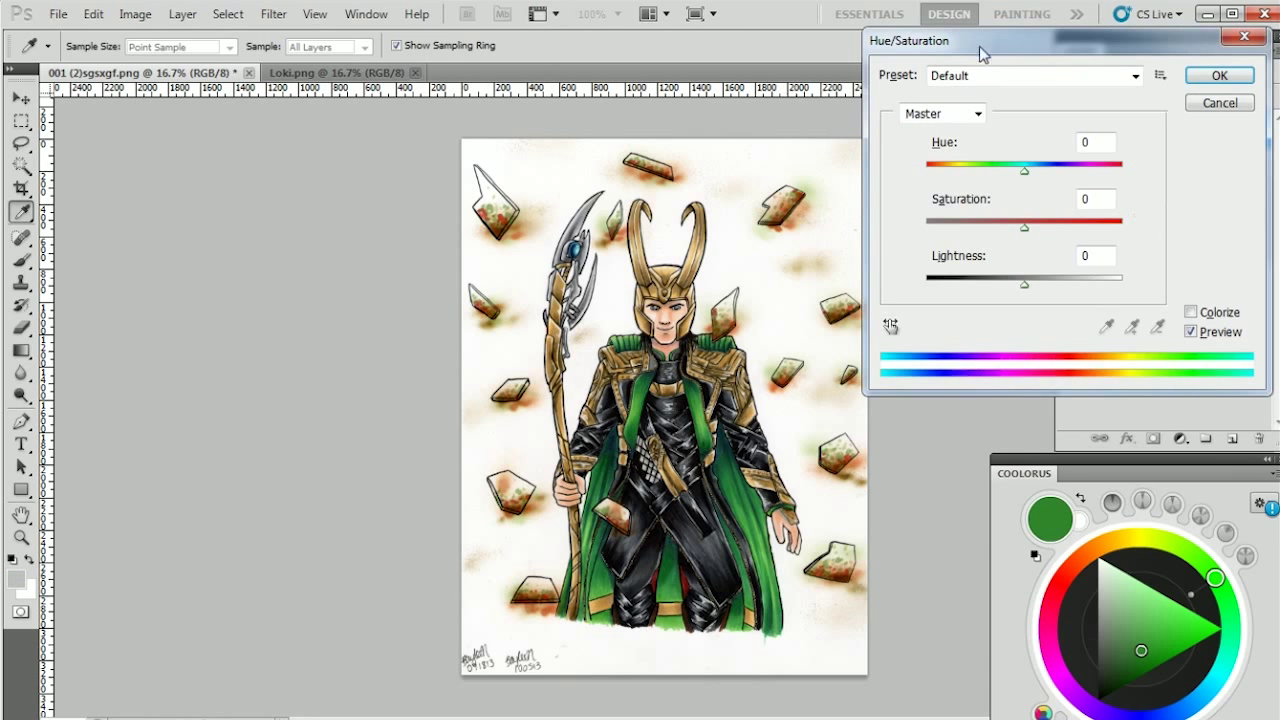
{"action": "left_click_drag", "start_coordinate": [980, 46], "coordinate": [156, 154]}
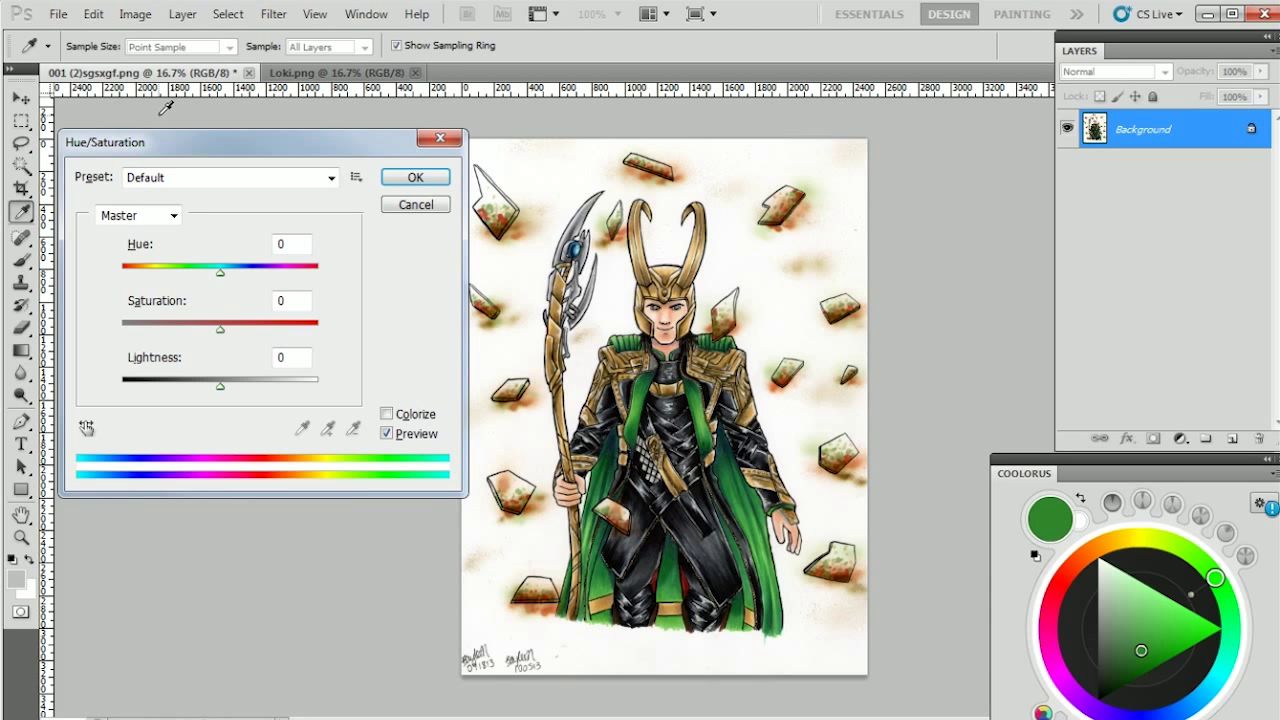
{"action": "left_click", "coordinate": [412, 206]}
{"action": "key", "text": "s"}
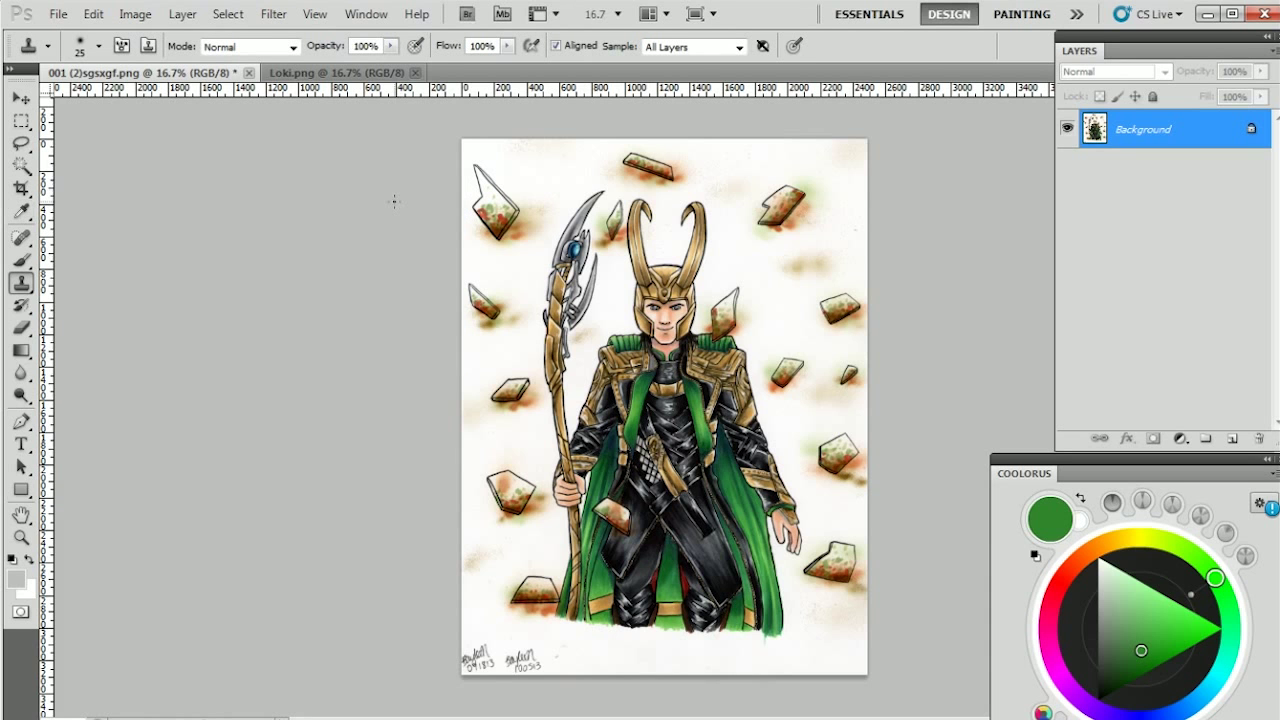
Outline the blue gem on the staff head with the Lasso at 0 px feather
{"action": "key", "text": "ctrl+plus"}
{"action": "key", "text": "ctrl+plus"}
{"action": "key", "text": "ctrl+plus"}
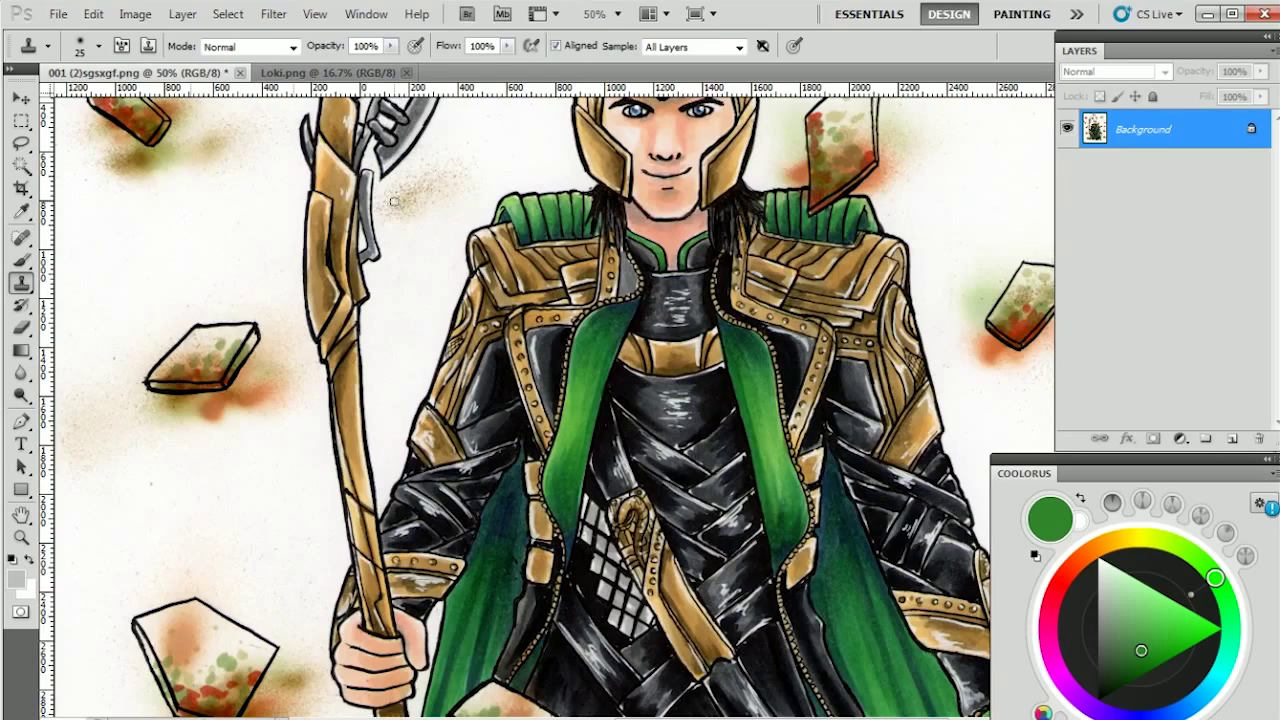
{"action": "scroll", "coordinate": [395, 201], "scroll_direction": "up", "scroll_amount": 6}
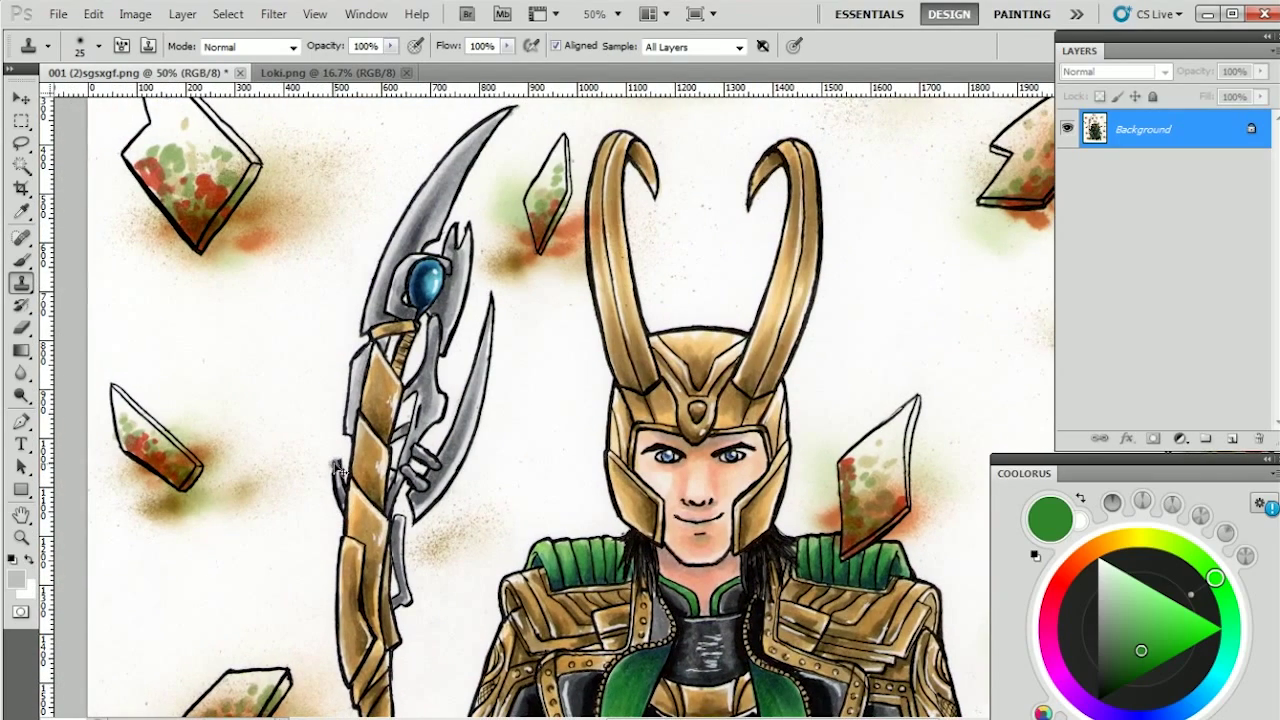
{"action": "key", "text": "ctrl+plus"}
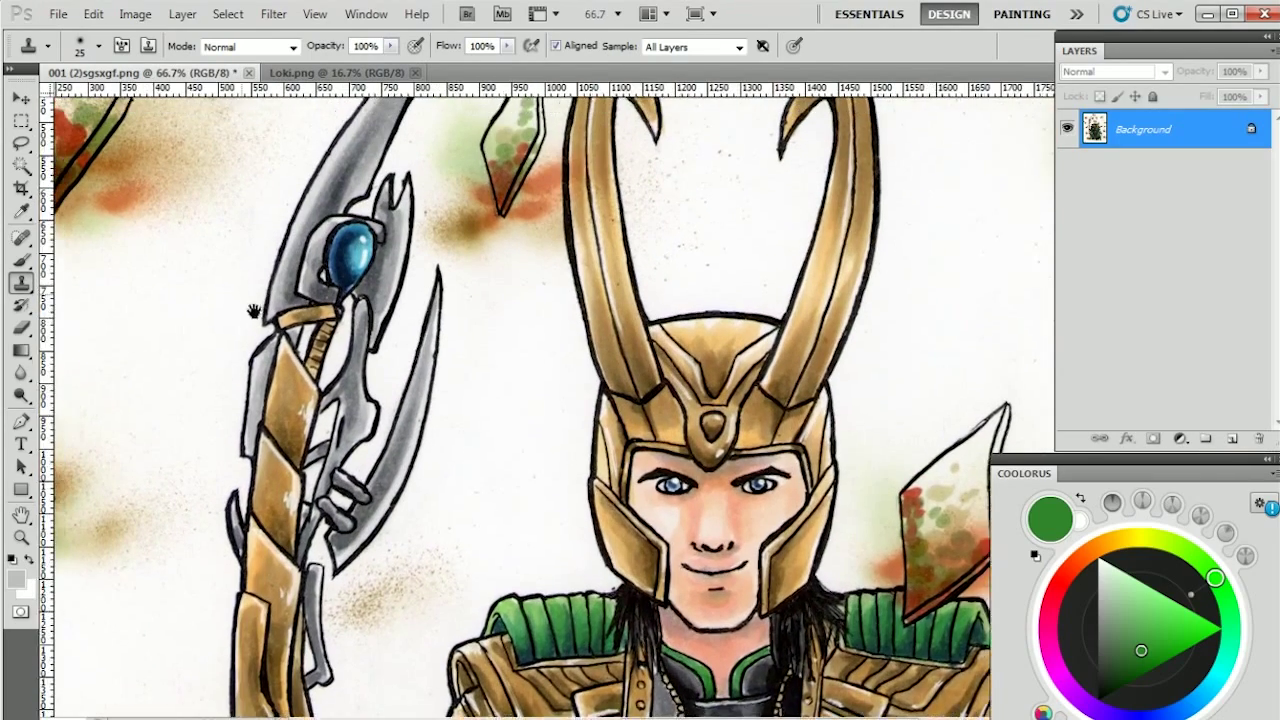
{"action": "scroll", "coordinate": [337, 400], "scroll_direction": "up", "scroll_amount": 4}
{"action": "scroll", "coordinate": [337, 400], "scroll_direction": "left", "scroll_amount": 5}
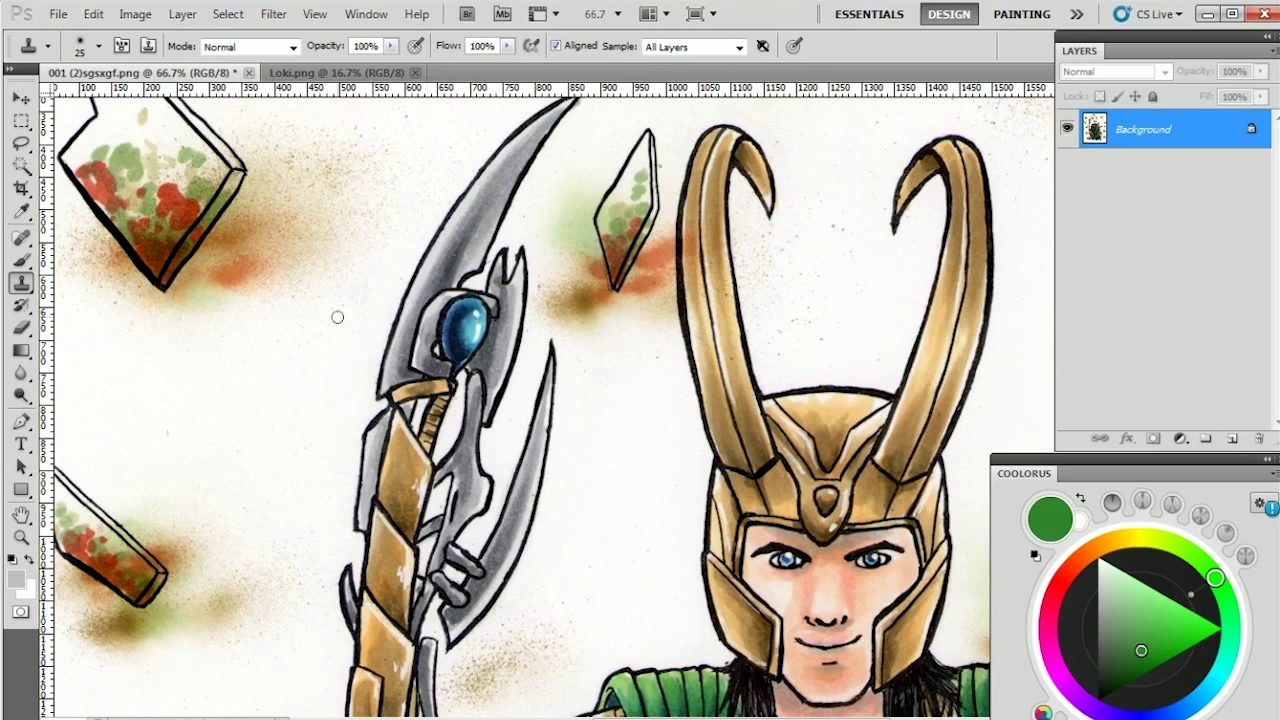
{"action": "left_click", "coordinate": [20, 145]}
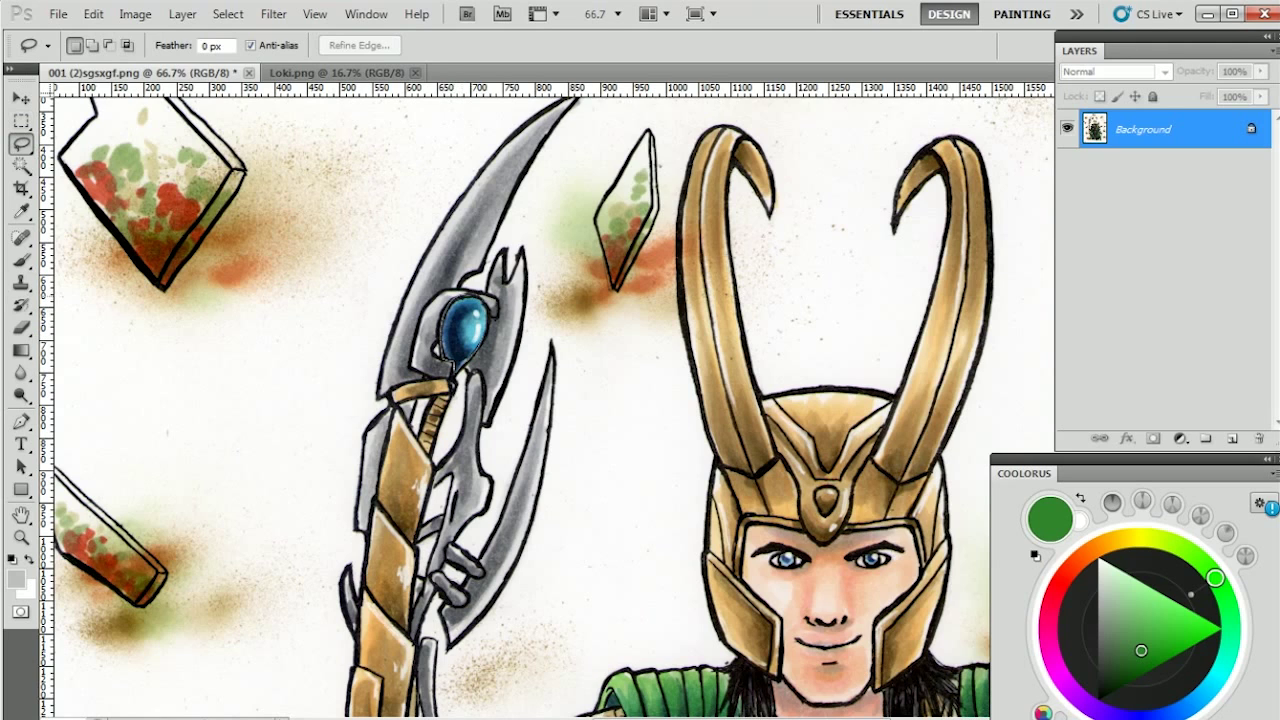
{"action": "left_click_drag", "start_coordinate": [442, 334], "coordinate": [440, 336]}
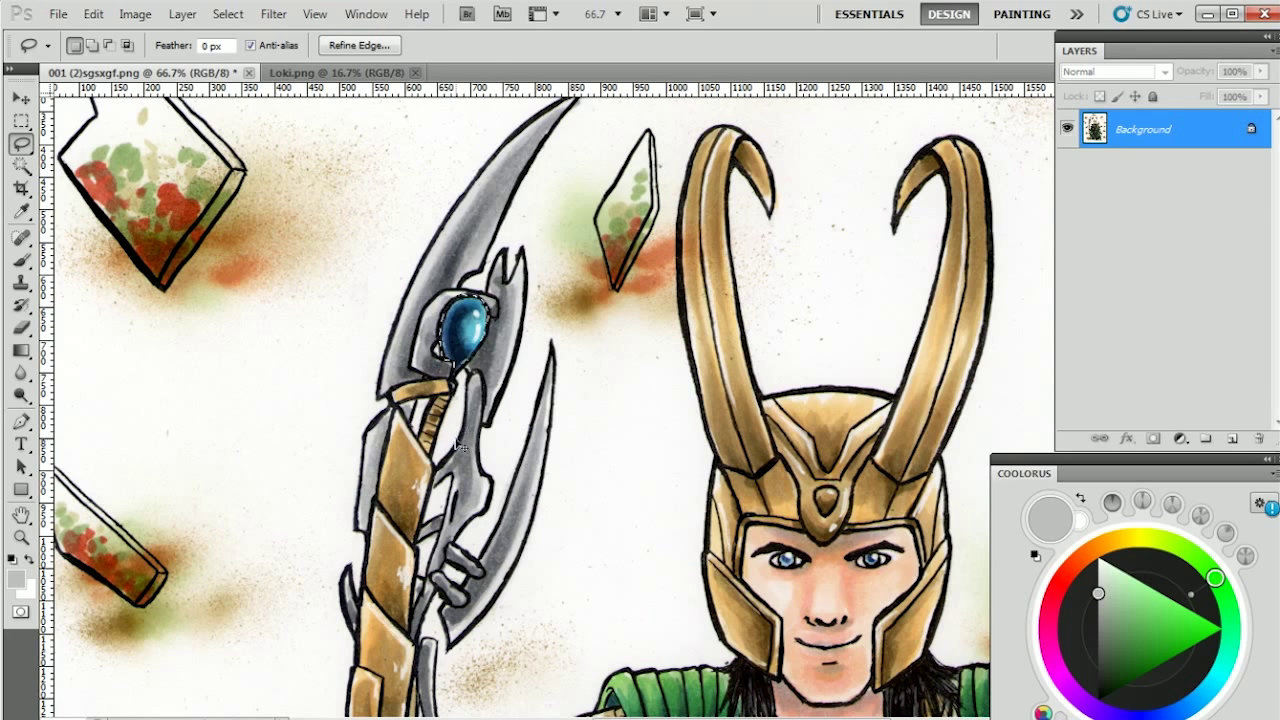
Recolor the selected gem green with Hue/Saturation, setting Hue to -44, Saturation to +4 and Lightness to 0
{"action": "key", "text": "ctrl+u"}
{"action": "left_click_drag", "start_coordinate": [190, 128], "coordinate": [86, 120]}
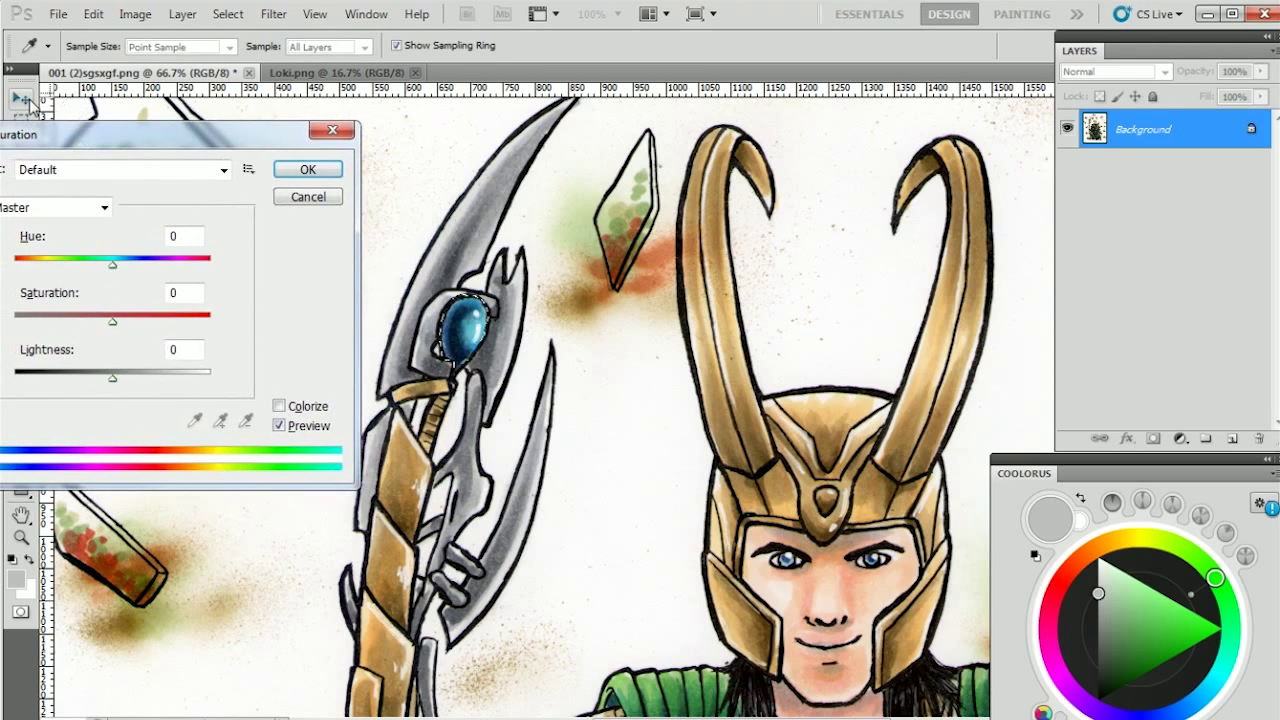
{"action": "left_click_drag", "start_coordinate": [114, 266], "coordinate": [210, 266]}
{"action": "left_click_drag", "start_coordinate": [228, 316], "coordinate": [121, 295]}
{"action": "left_click_drag", "start_coordinate": [115, 298], "coordinate": [117, 342]}
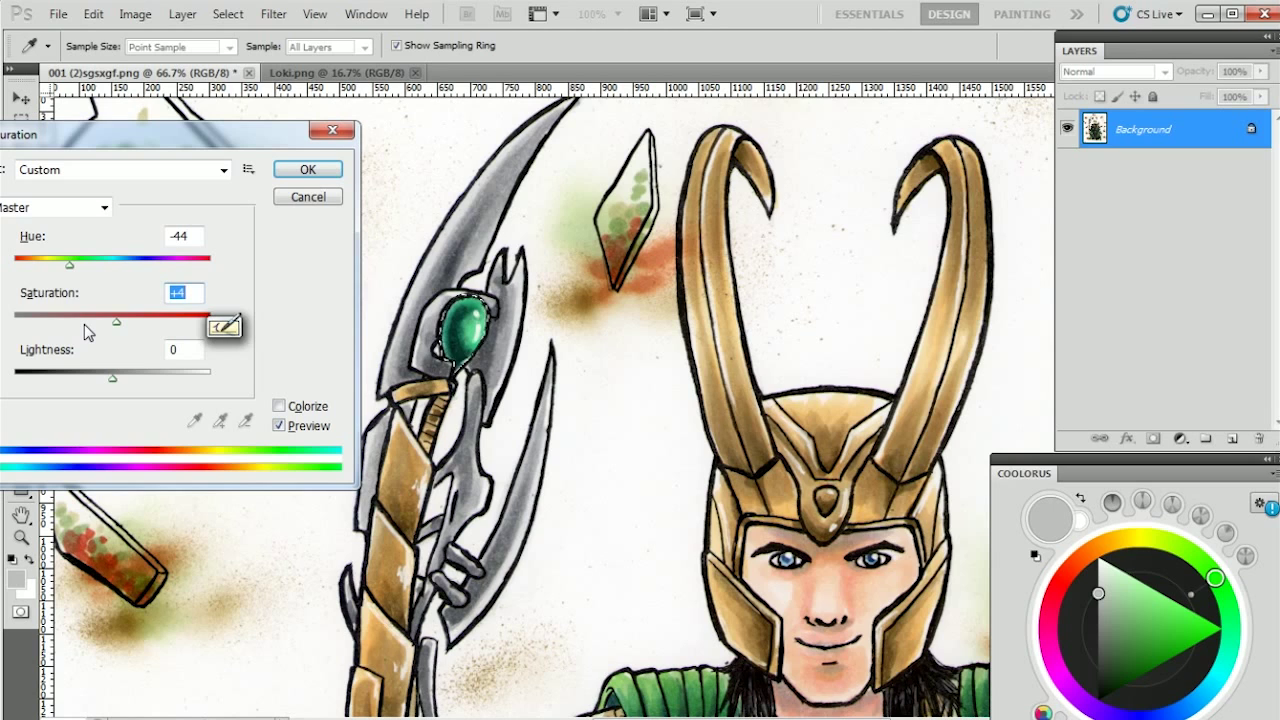
{"action": "mouse_move", "coordinate": [84, 324]}
{"action": "left_mouse_down"}
{"action": "mouse_move", "coordinate": [5, 322]}
{"action": "mouse_move", "coordinate": [217, 345]}
{"action": "mouse_move", "coordinate": [163, 351]}
{"action": "mouse_move", "coordinate": [90, 325]}
{"action": "left_mouse_up"}
{"action": "left_click_drag", "start_coordinate": [113, 379], "coordinate": [108, 407]}
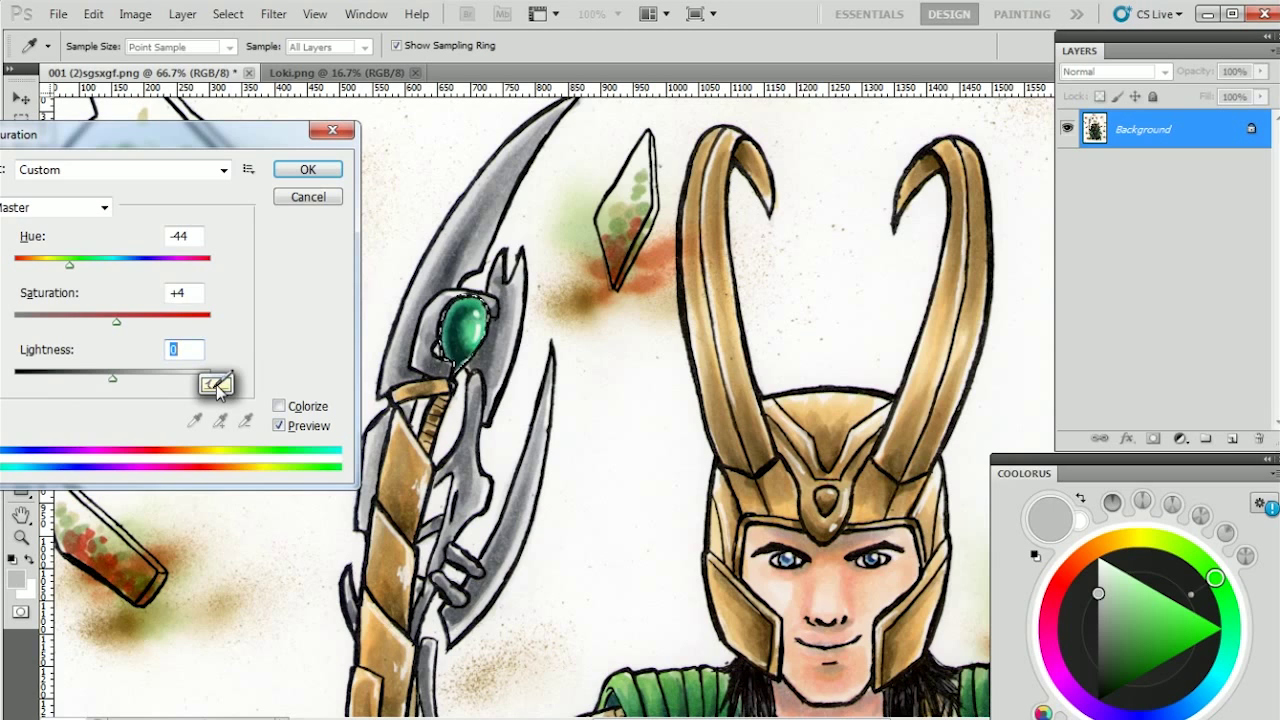
{"action": "key", "text": "Return"}
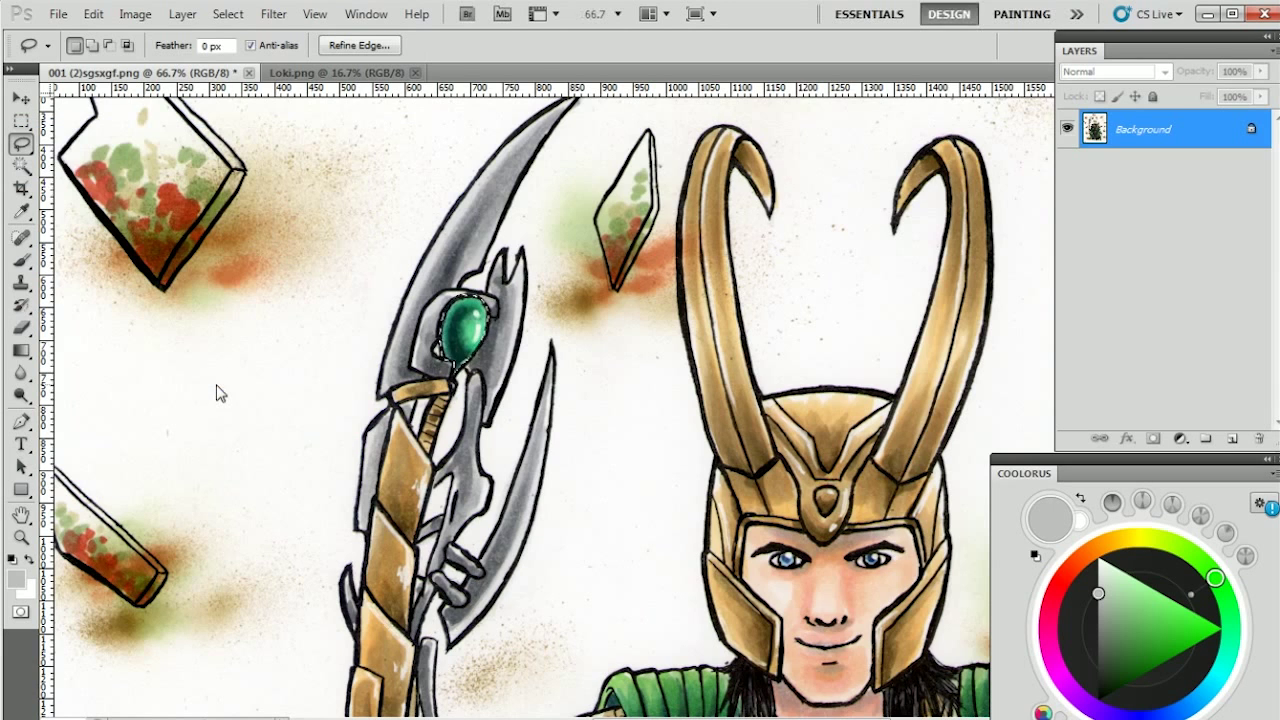
Undo the gem's Hue/Saturation change and clear the selection
{"action": "key", "text": "ctrl+d"}
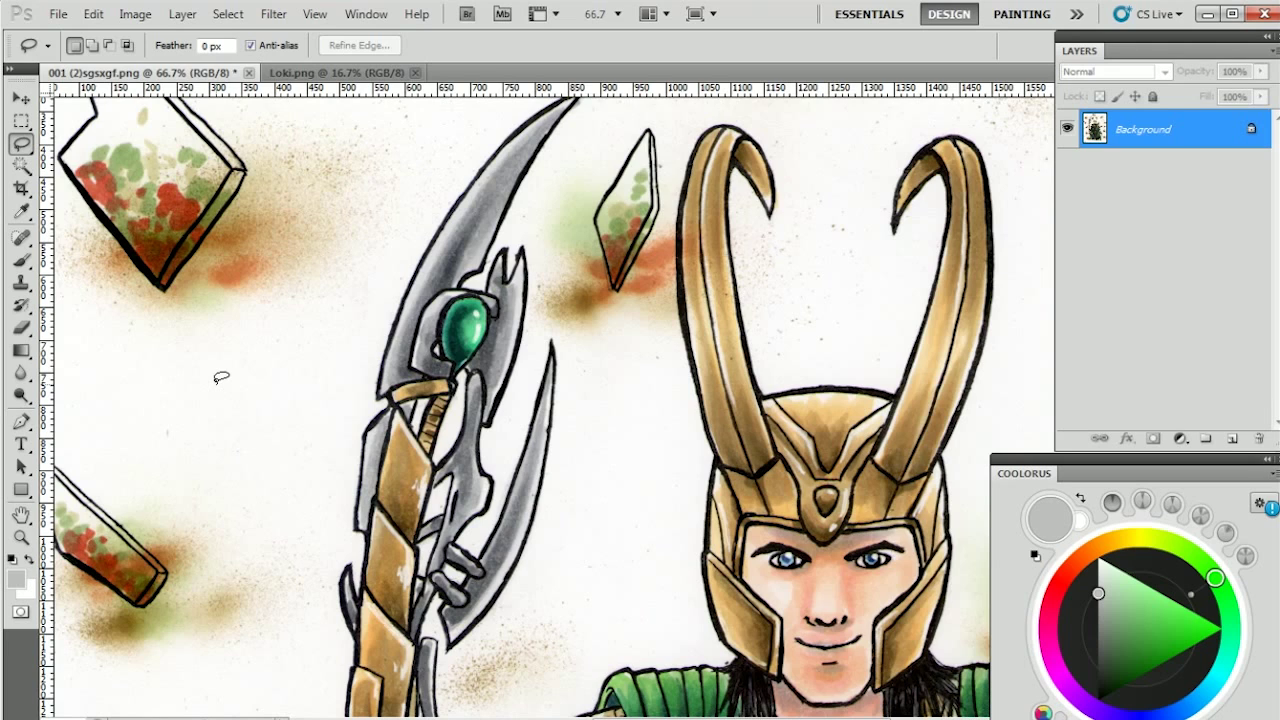
{"action": "key", "text": "ctrl+z"}
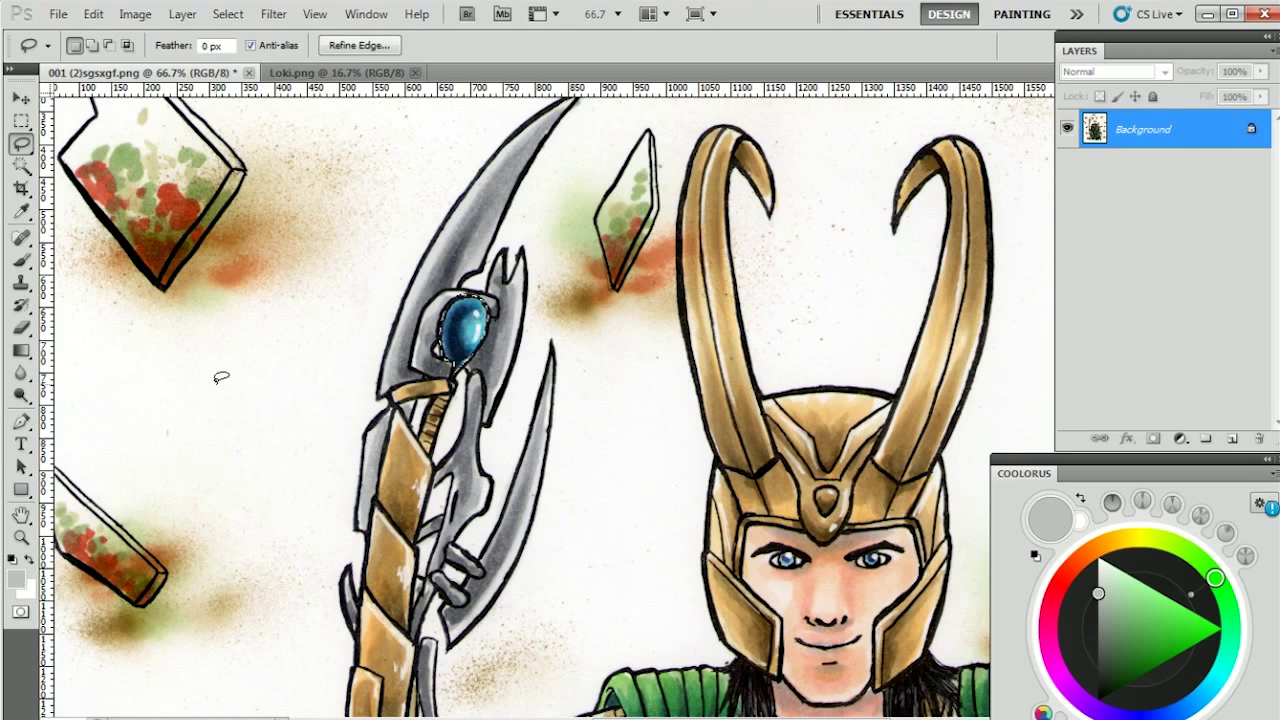
{"action": "left_click", "coordinate": [480, 322]}
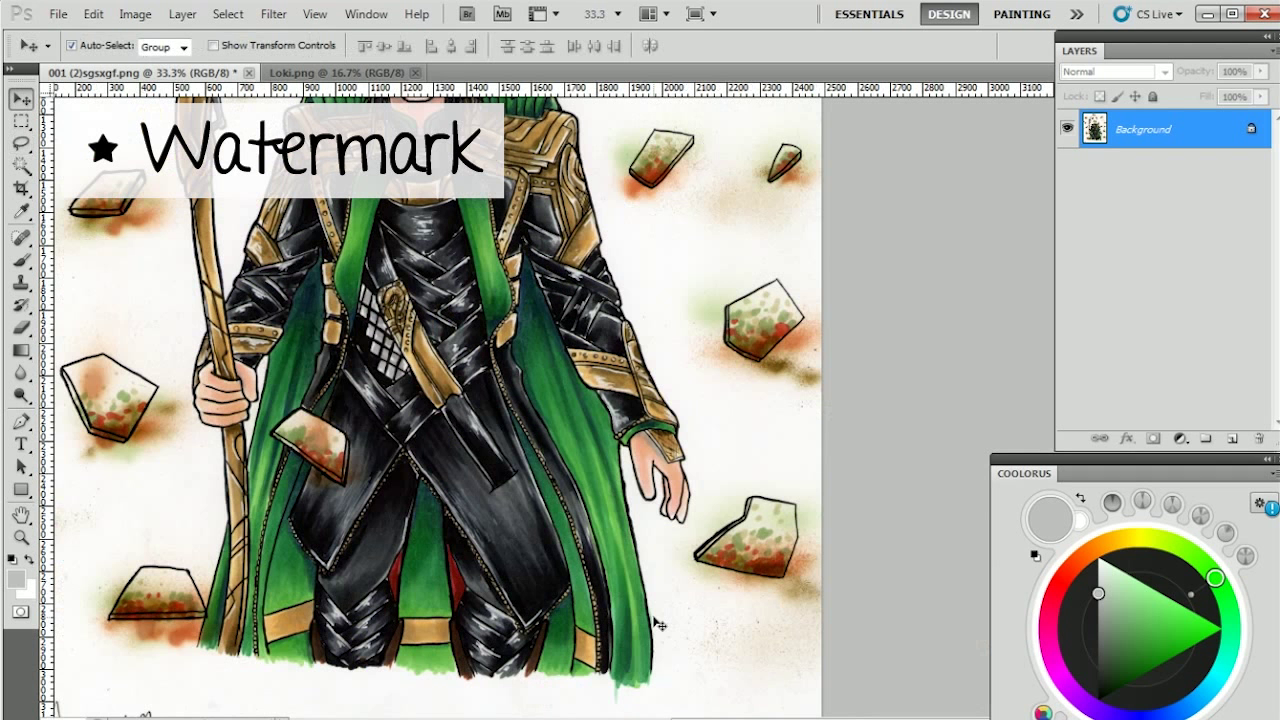
Add the watermark text "BayleeCreations" in black A Hundred Miles Regular at 150 px and move it up across the coat sleeve
{"action": "left_click", "coordinate": [21, 444]}
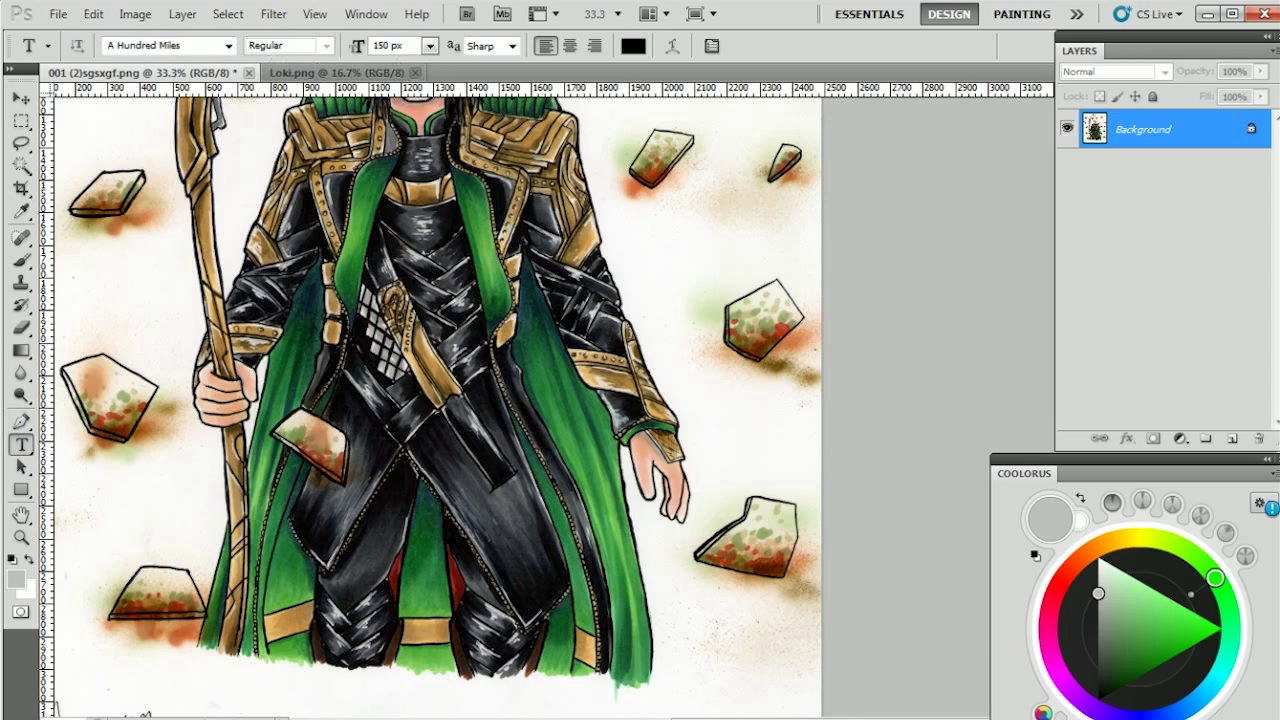
{"action": "left_click", "coordinate": [645, 512]}
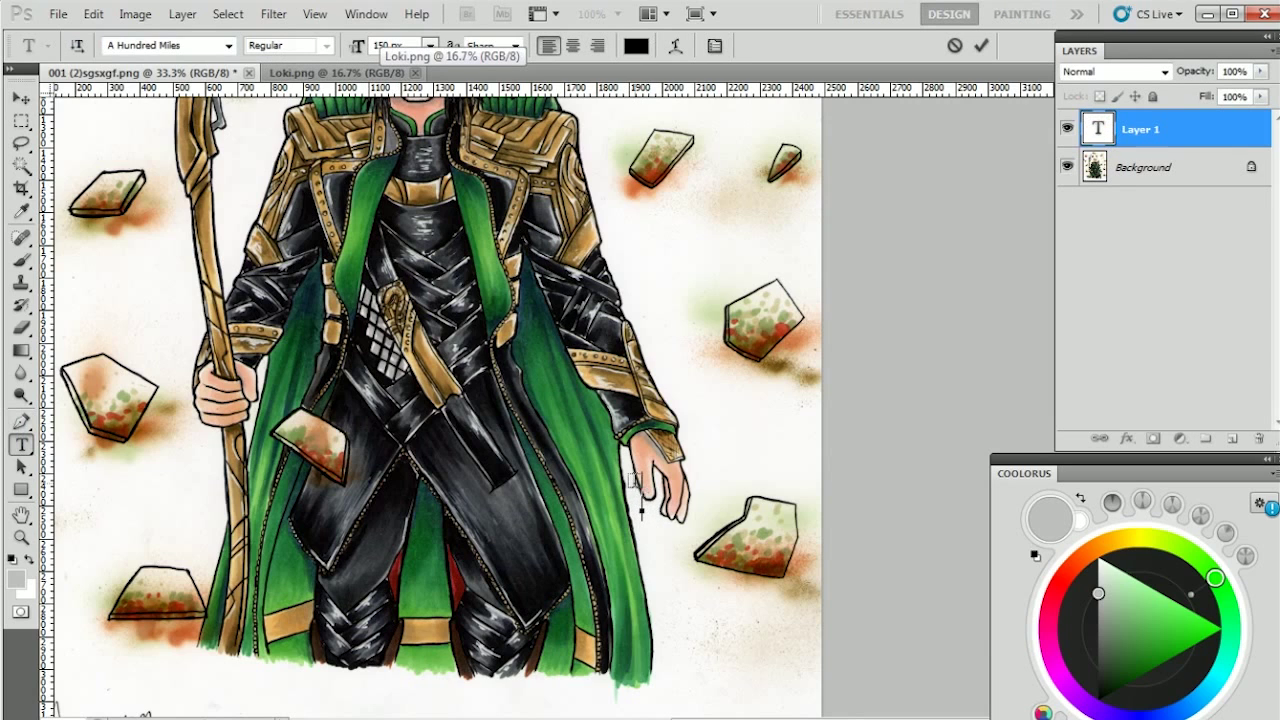
{"action": "type", "text": "BayleeG"}
{"action": "type", "text": "reati"}
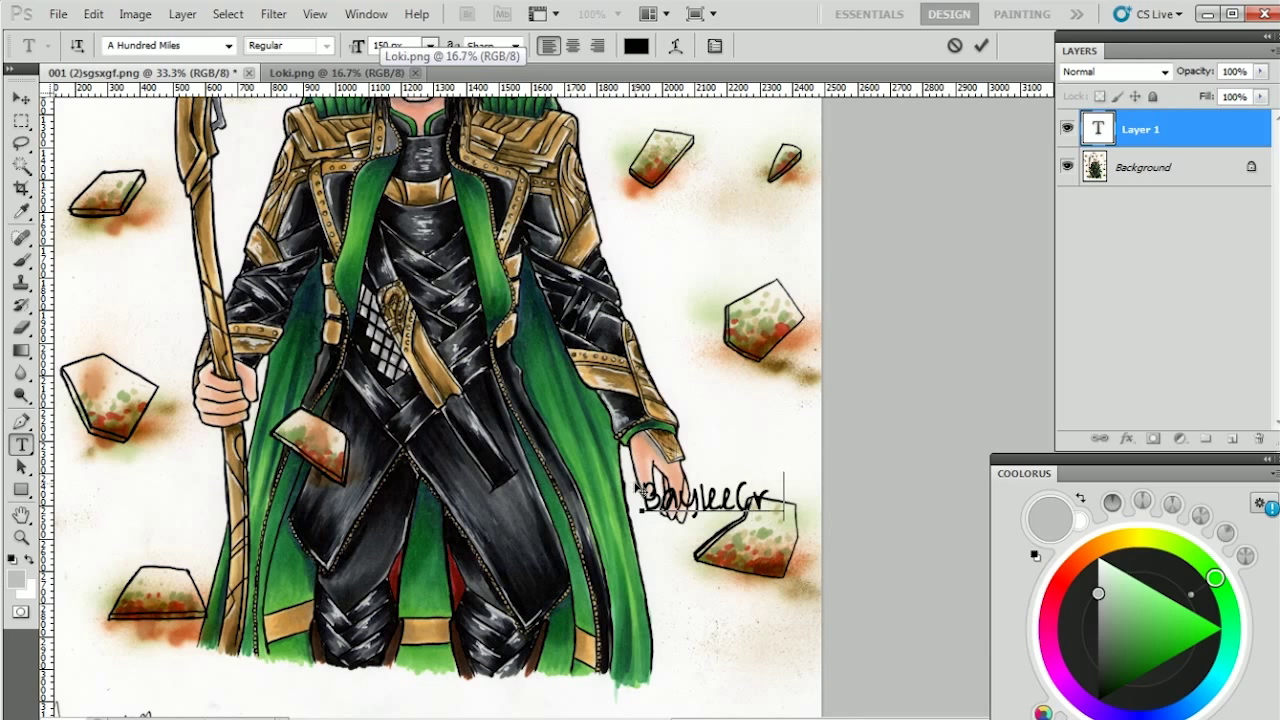
{"action": "left_click", "coordinate": [18, 100]}
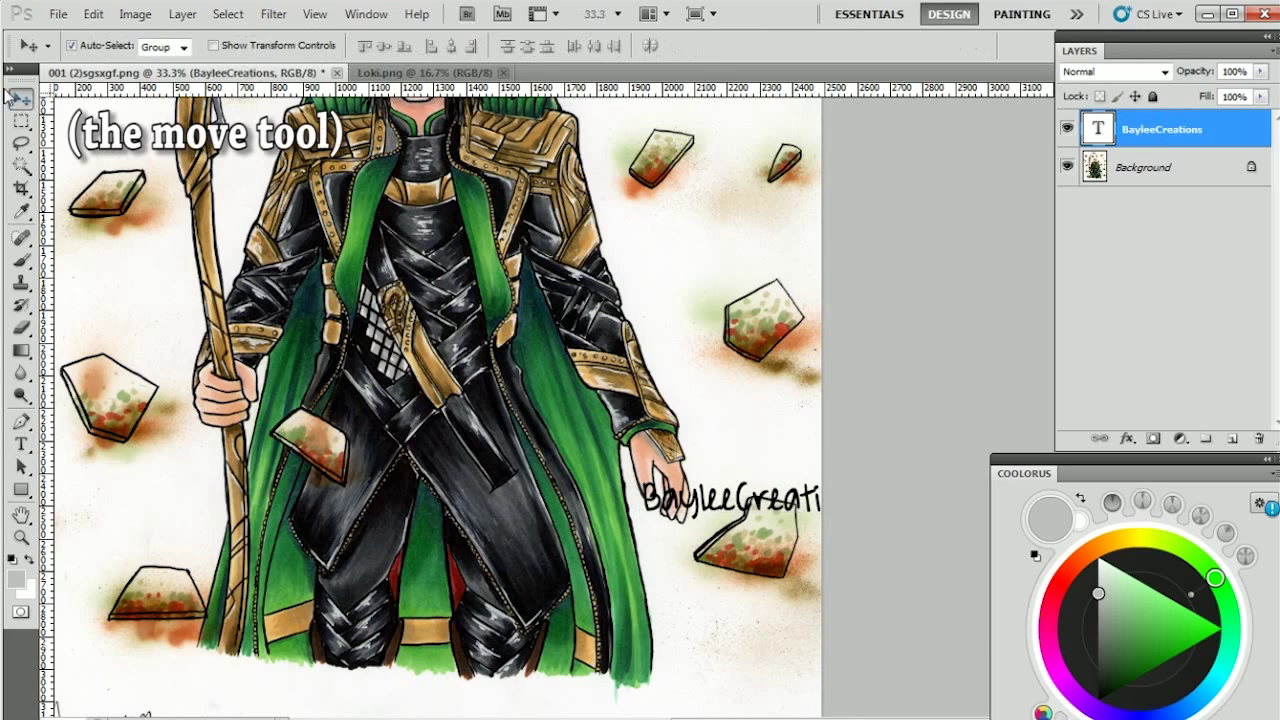
{"action": "left_click_drag", "start_coordinate": [740, 498], "coordinate": [590, 239]}
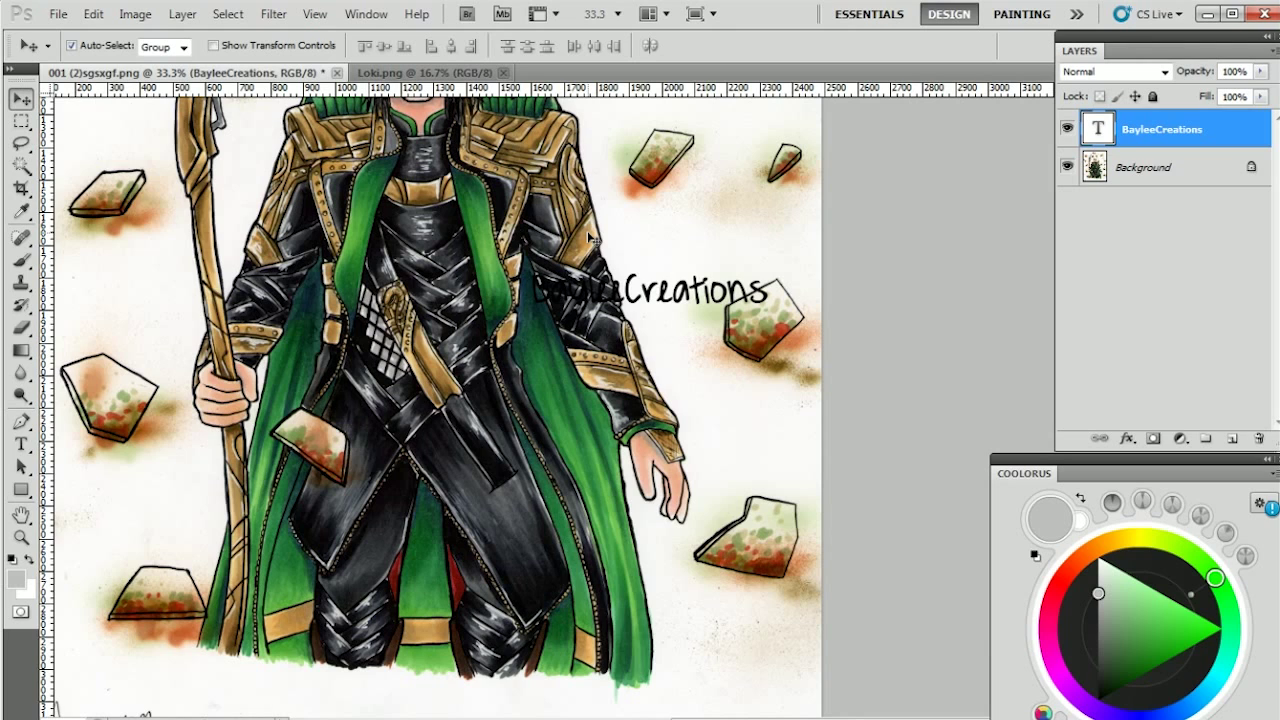
Try stretching the watermark text taller with Free Transform, and undo the resize
{"action": "key", "text": "ctrl+t"}
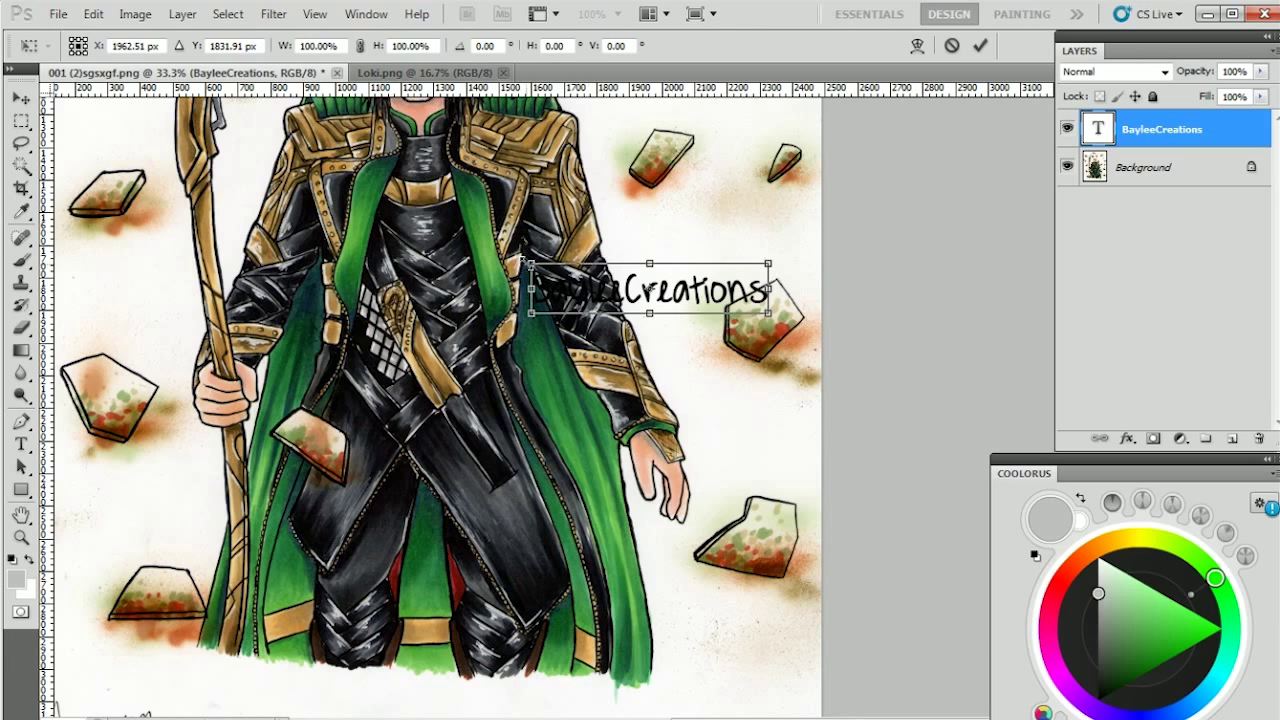
{"action": "left_click_drag", "start_coordinate": [522, 258], "coordinate": [520, 192]}
{"action": "key", "text": "Return"}
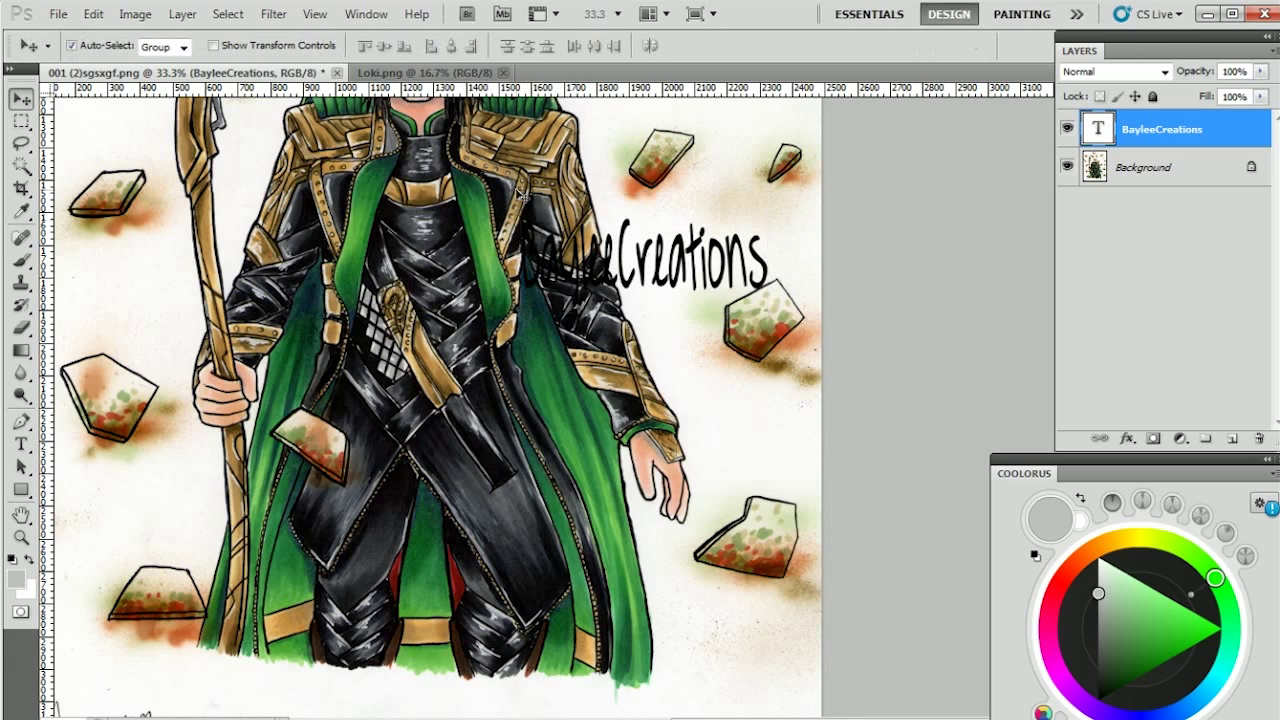
{"action": "key", "text": "ctrl+z"}
Scale the watermark text down to about half its size and move it below the hand, between the cape and the floating block
{"action": "key", "text": "ctrl+t"}
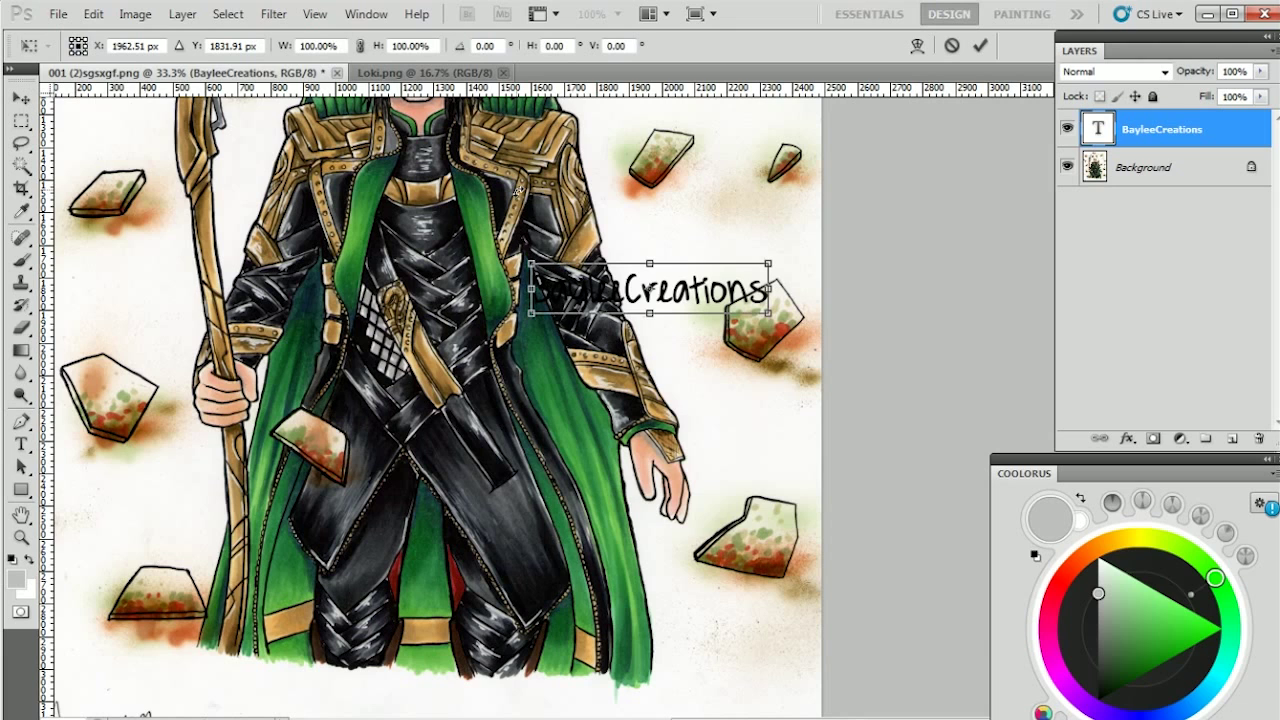
{"action": "left_click_drag", "start_coordinate": [530, 264], "coordinate": [648, 321]}
{"action": "key", "text": "Return"}
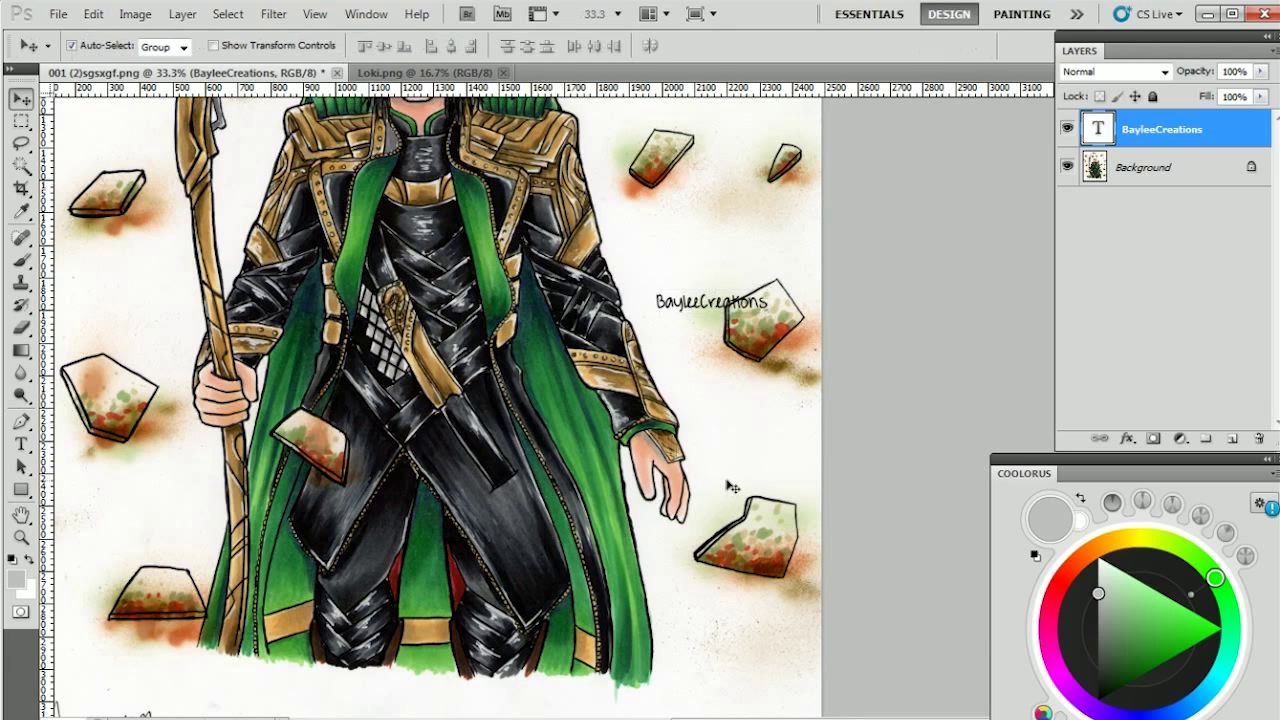
{"action": "left_click_drag", "start_coordinate": [690, 312], "coordinate": [655, 545]}
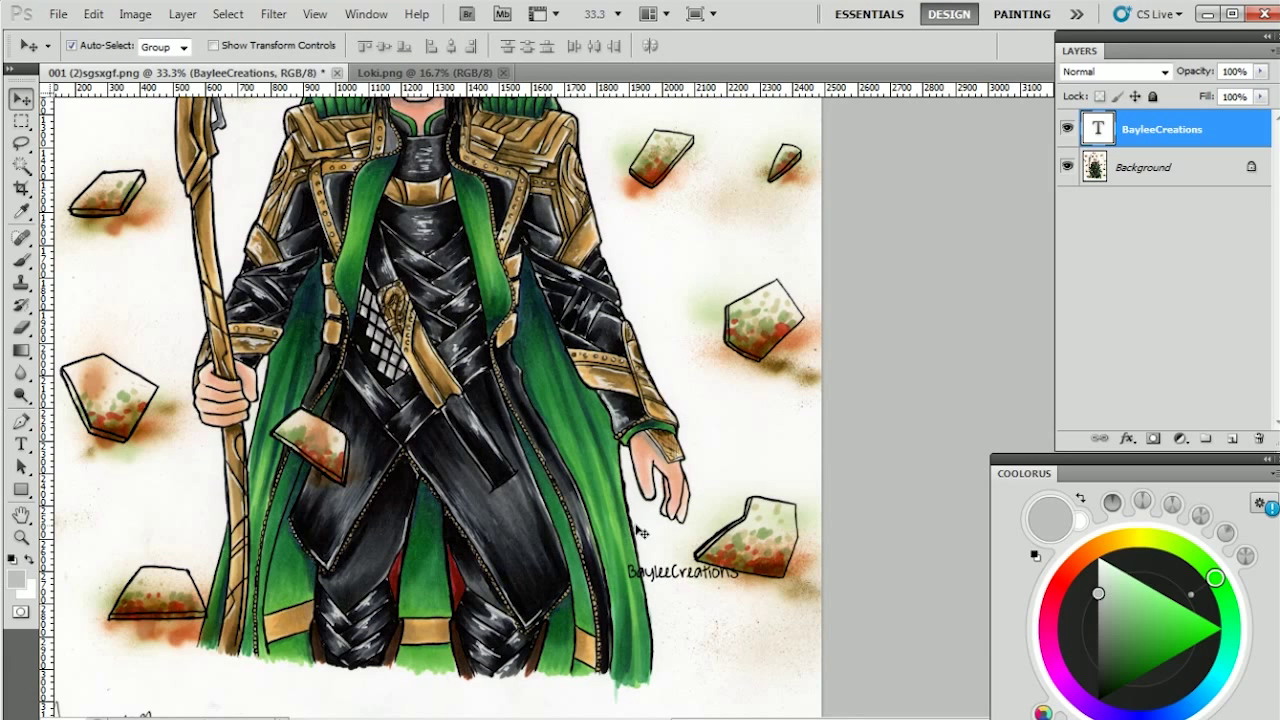
Rotate the watermark text about 76 degrees clockwise and place it below the hand, running along the cape's edge
{"action": "key", "text": "ctrl+t"}
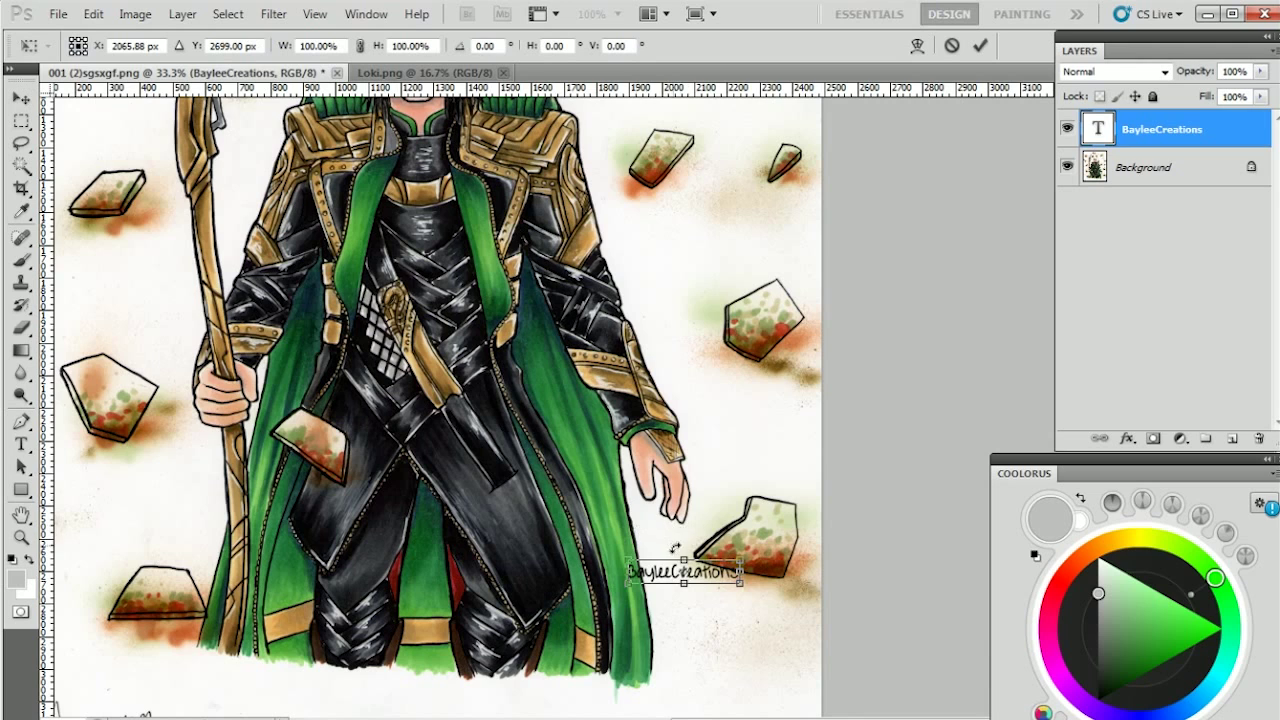
{"action": "left_click_drag", "start_coordinate": [677, 545], "coordinate": [654, 559]}
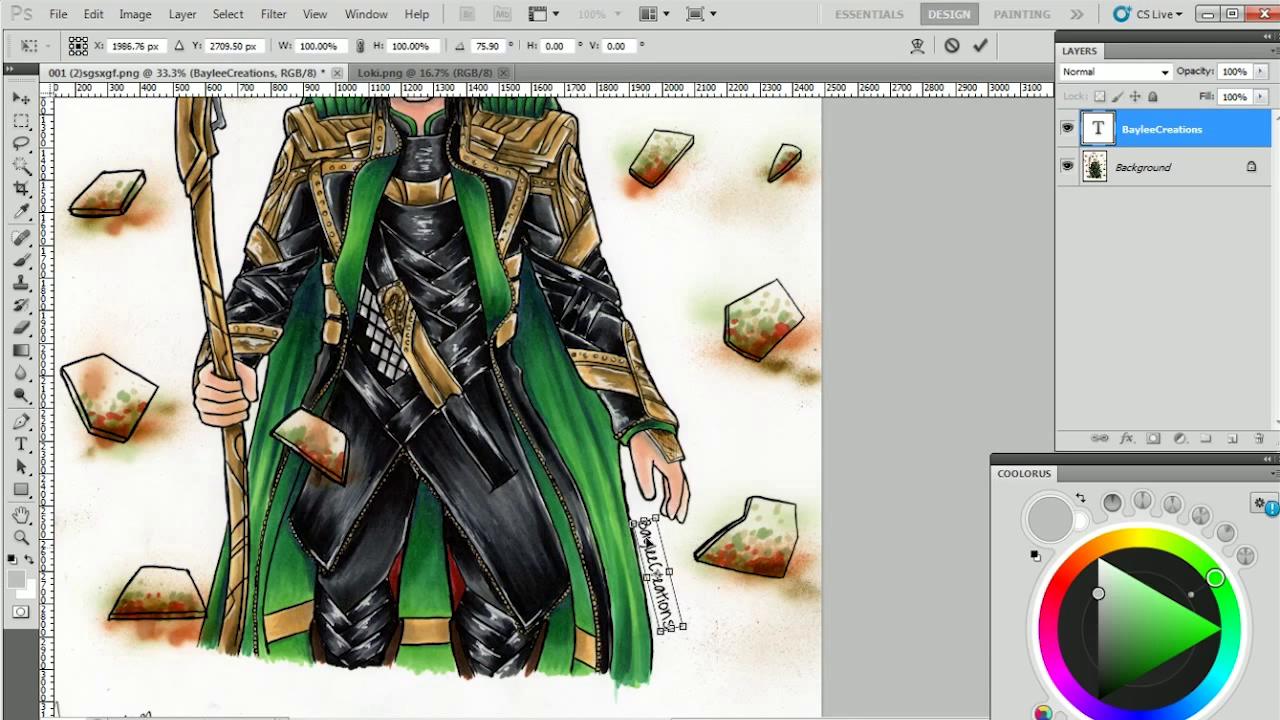
{"action": "key", "text": "Return"}
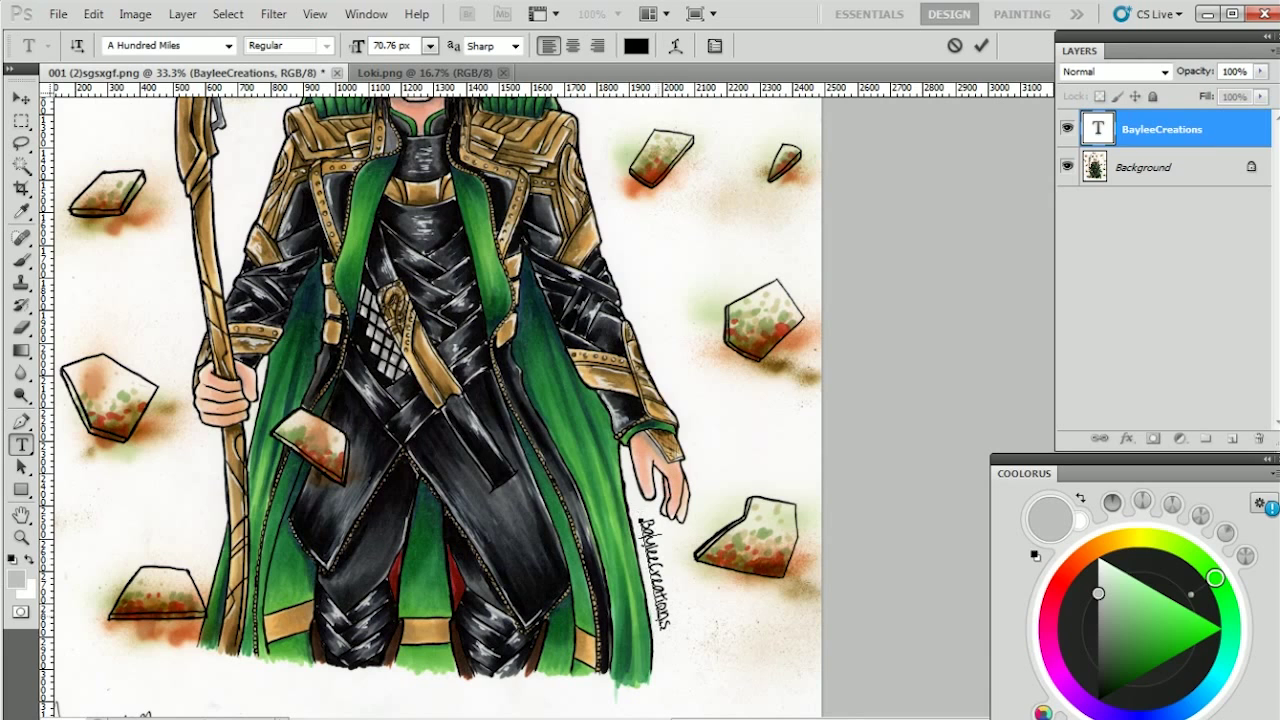
Warp the watermark text with a horizontal Arc style and a bend of +12%
{"action": "left_click", "coordinate": [673, 47]}
{"action": "left_click_drag", "start_coordinate": [624, 1], "coordinate": [462, 95]}
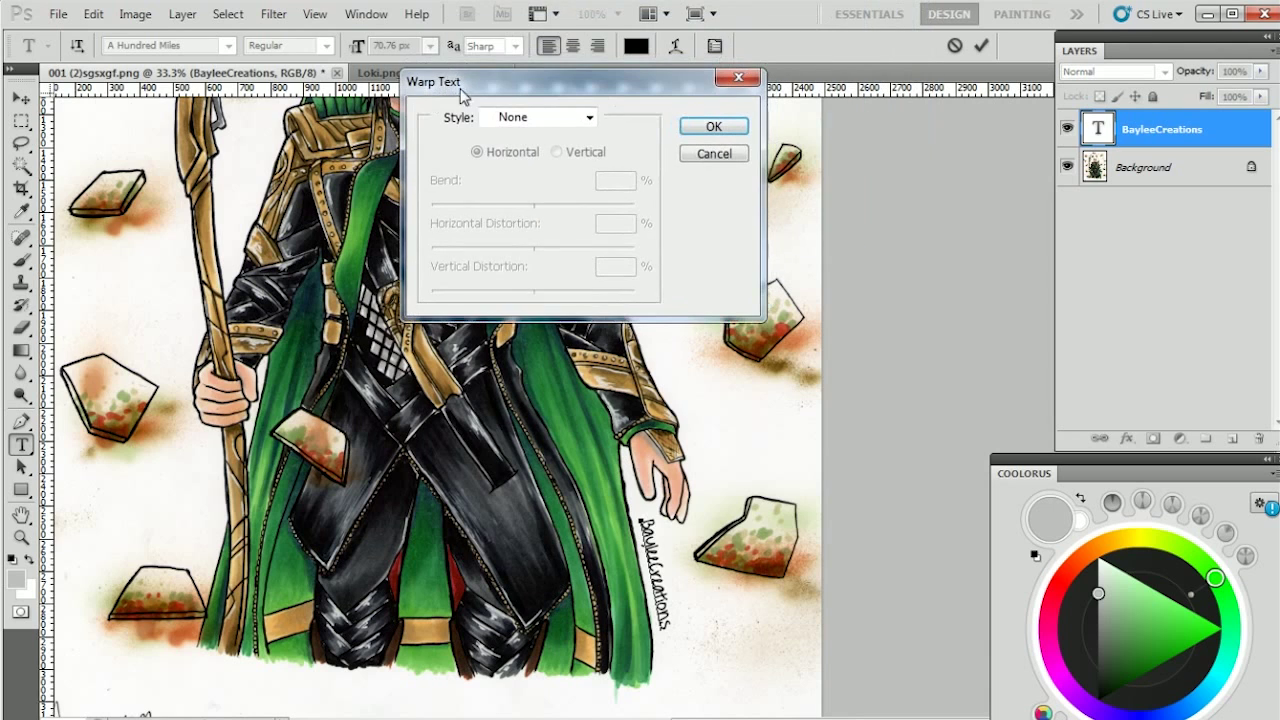
{"action": "left_click", "coordinate": [506, 119]}
{"action": "left_click", "coordinate": [497, 171]}
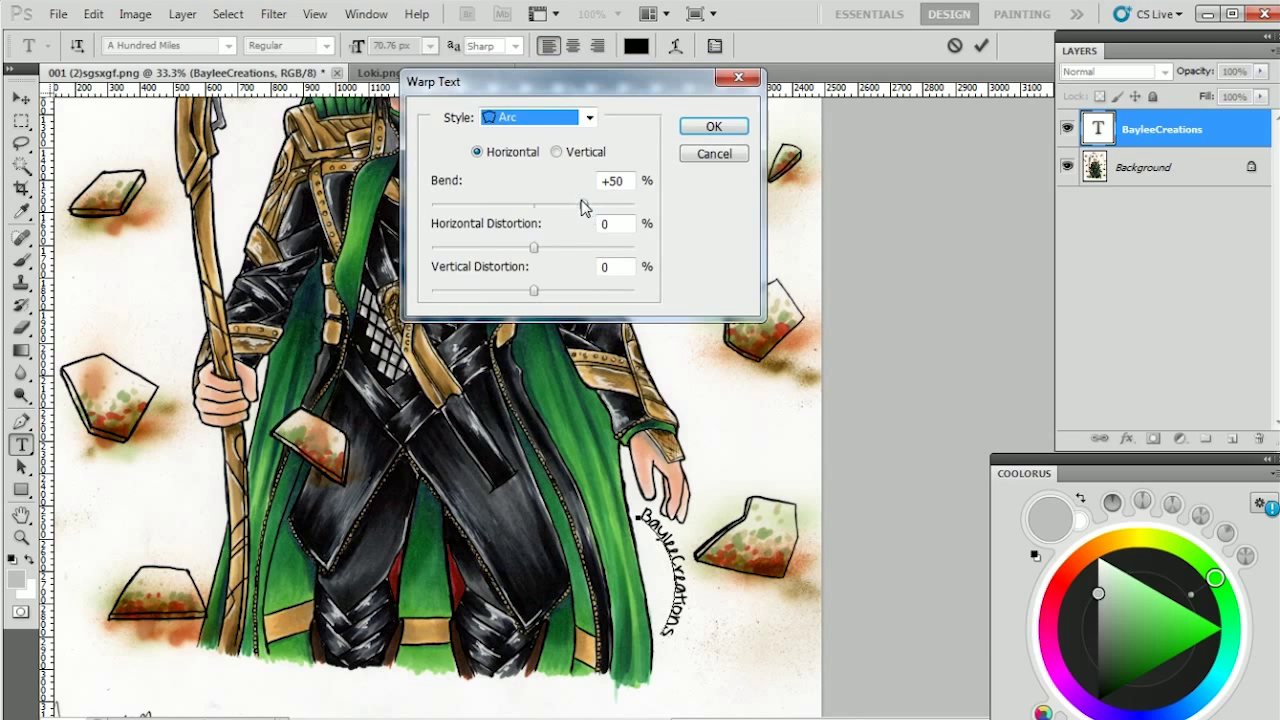
{"action": "left_click_drag", "start_coordinate": [586, 206], "coordinate": [543, 207]}
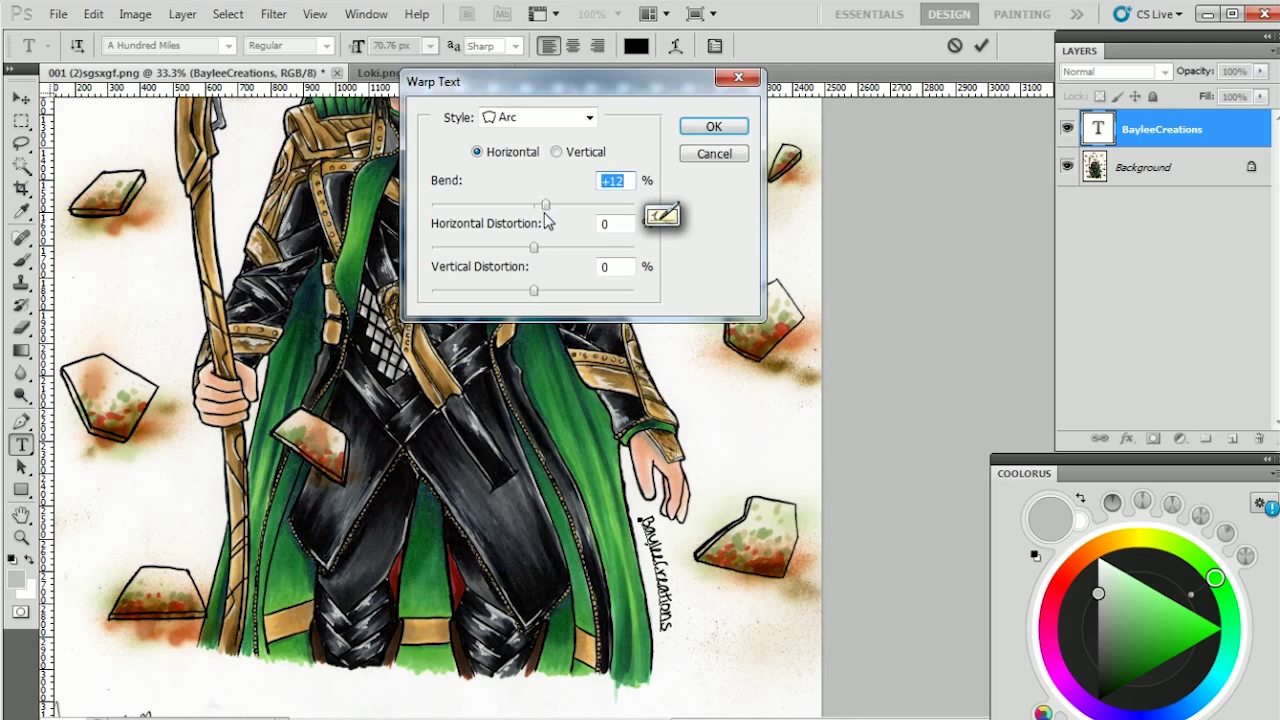
{"action": "left_click", "coordinate": [705, 129]}
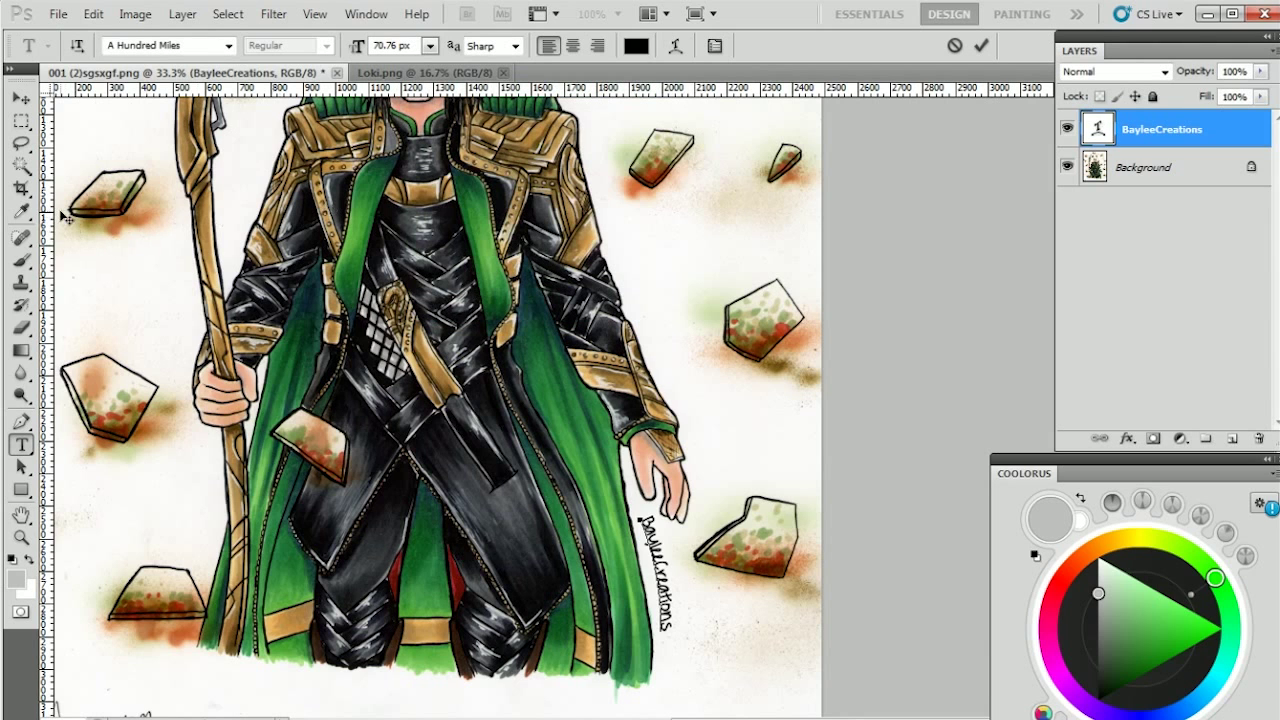
Move the watermark text down along the cape's edge and rotate it slightly to follow the outline
{"action": "left_click", "coordinate": [21, 98]}
{"action": "left_click_drag", "start_coordinate": [661, 549], "coordinate": [661, 572]}
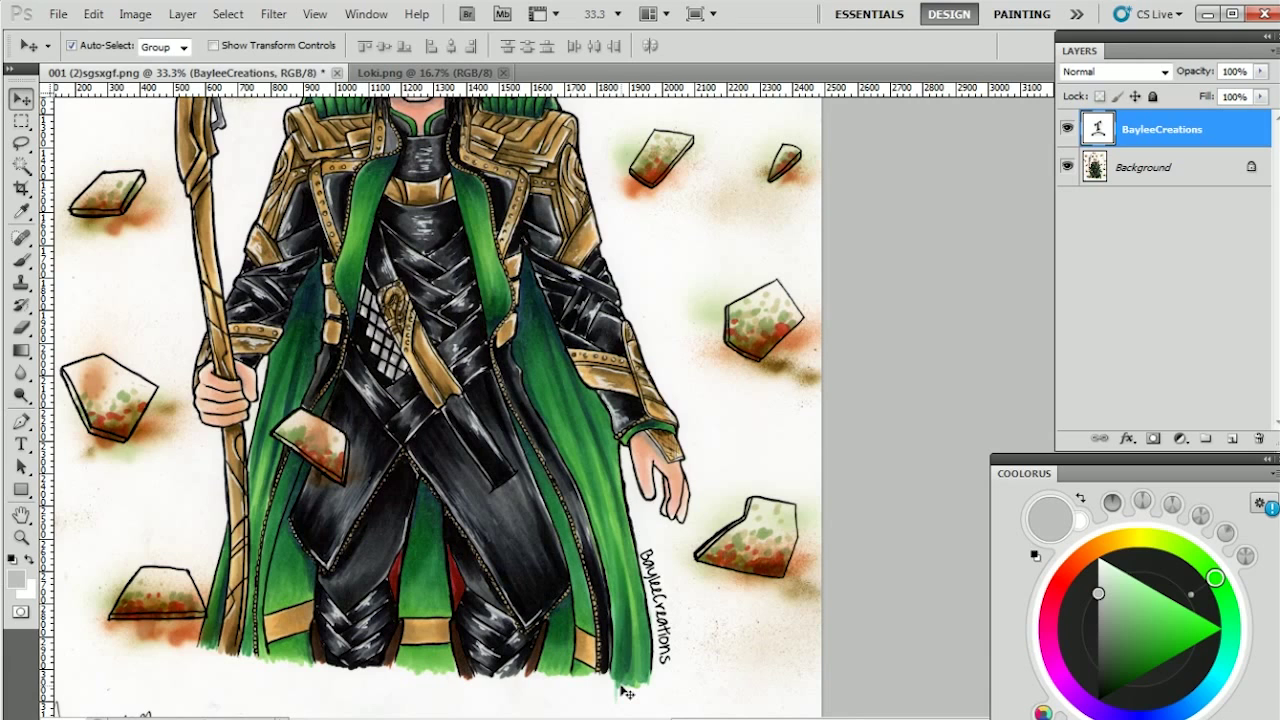
{"action": "key", "text": "ctrl+t"}
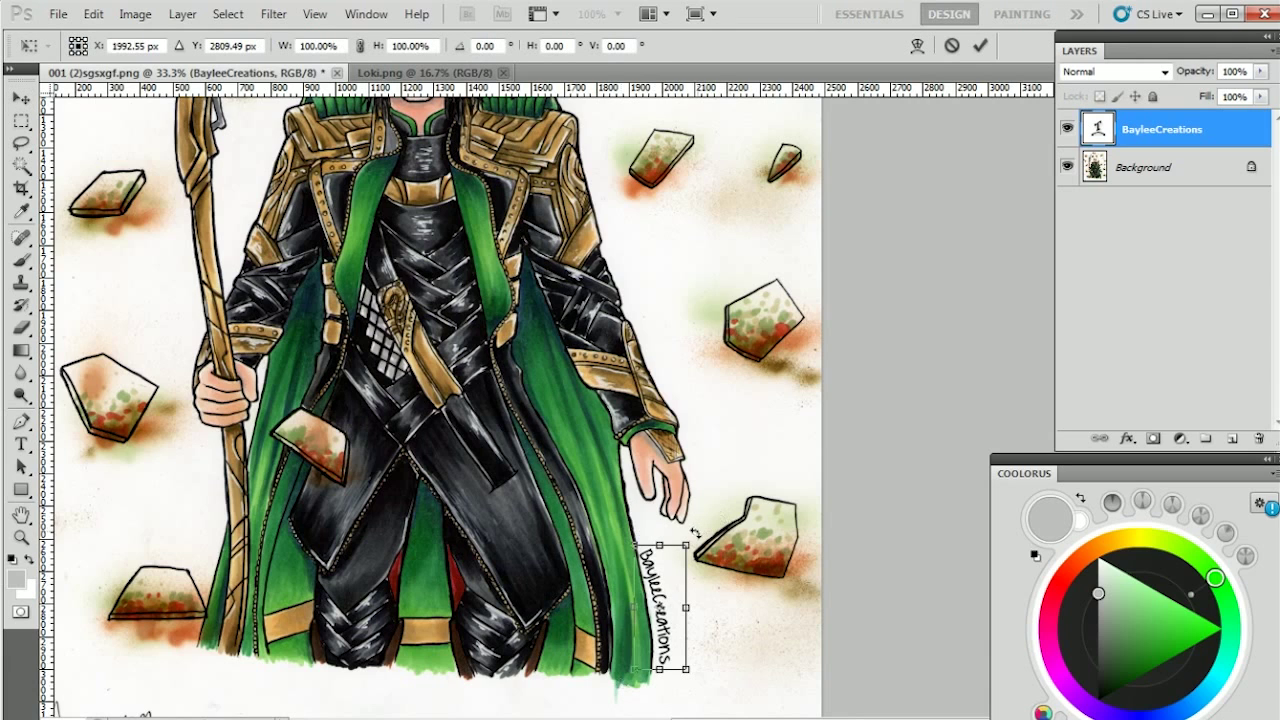
{"action": "left_click_drag", "start_coordinate": [697, 537], "coordinate": [703, 533]}
{"action": "key", "text": "Return"}
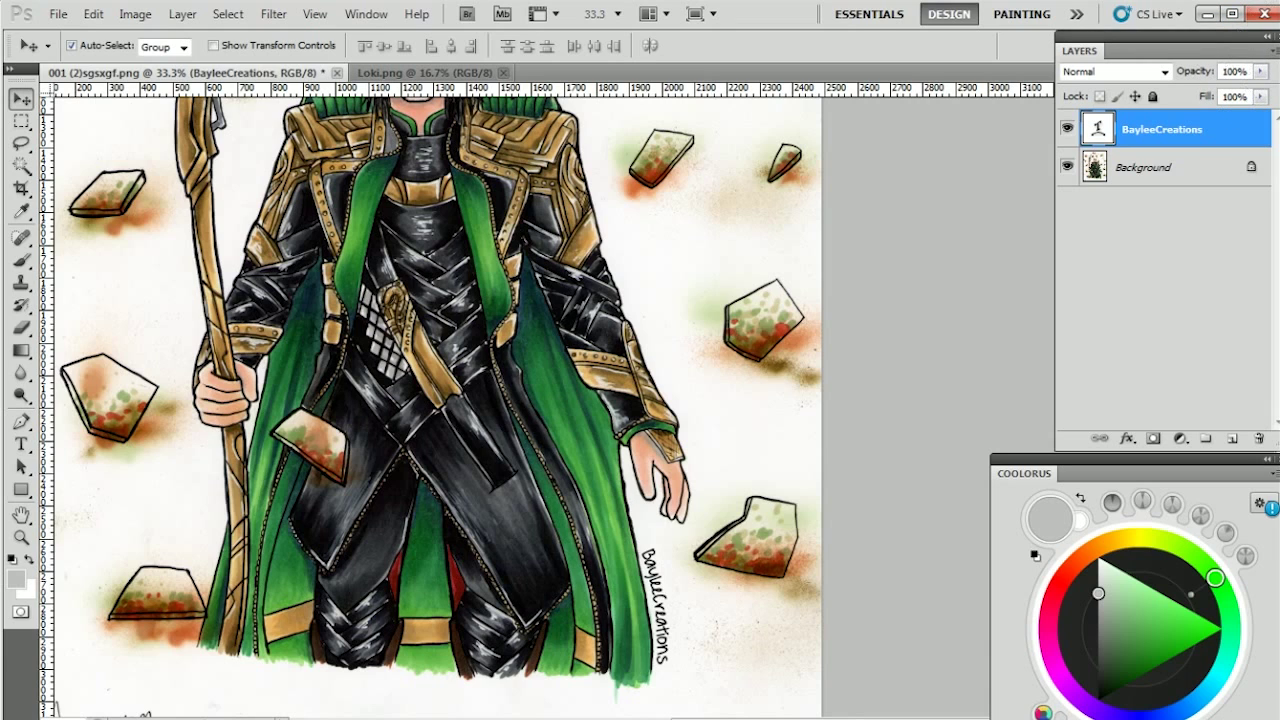
Lower the opacity of the BayleeCreations watermark layer
{"action": "left_click", "coordinate": [1261, 71]}
{"action": "left_click_drag", "start_coordinate": [1260, 90], "coordinate": [1185, 93]}
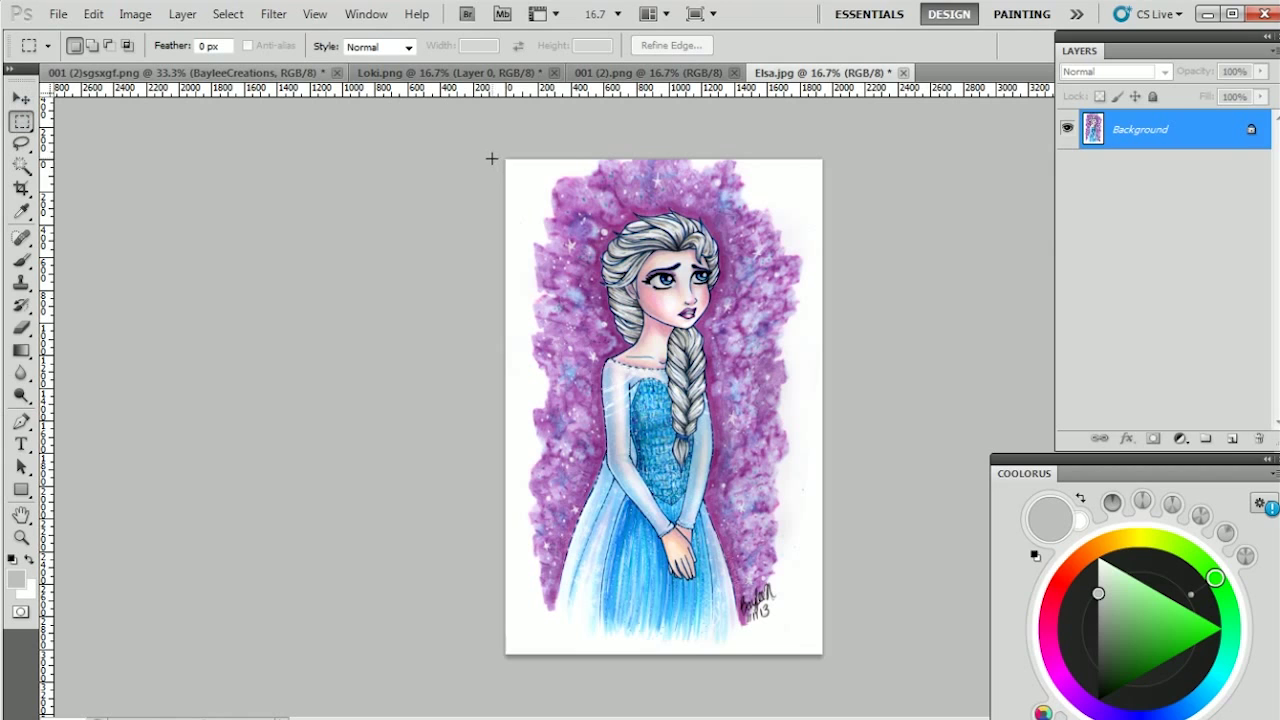
Select the upper part of the Elsa.jpg drawing down to the neck, distort its top corners inward, and clear the selection
{"action": "left_click_drag", "start_coordinate": [575, 184], "coordinate": [822, 343]}
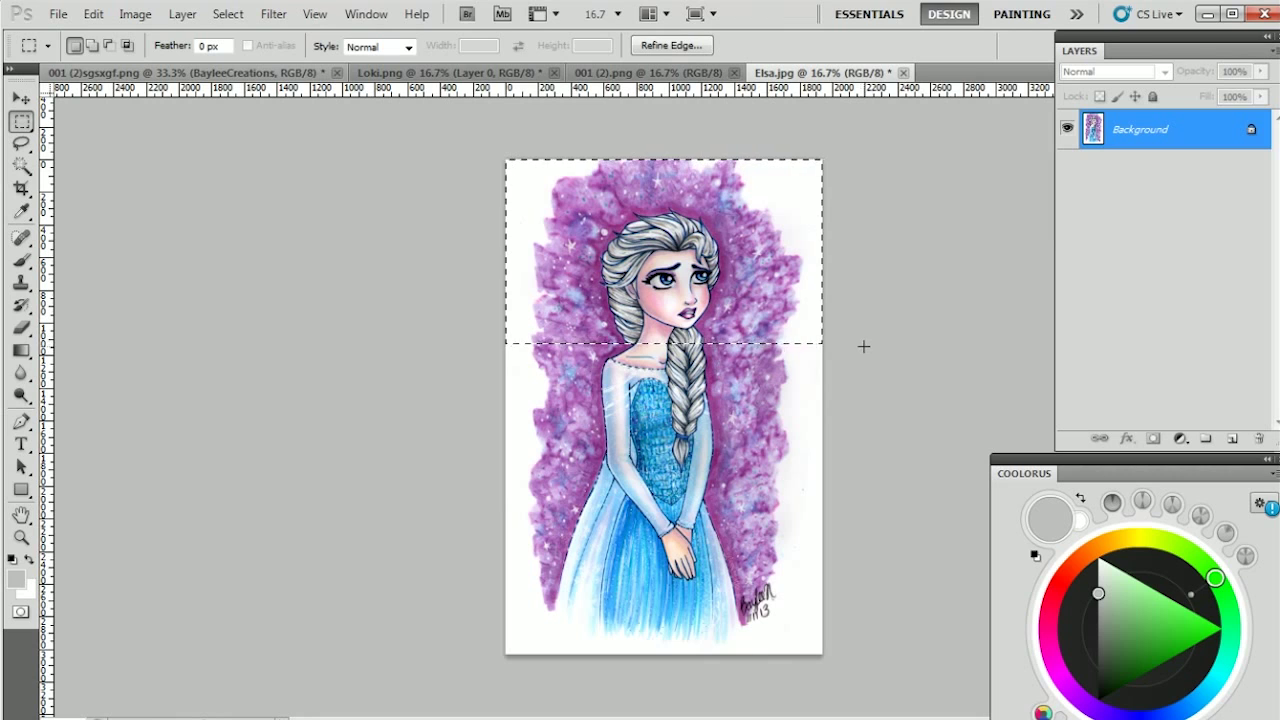
{"action": "key", "text": "ctrl+t"}
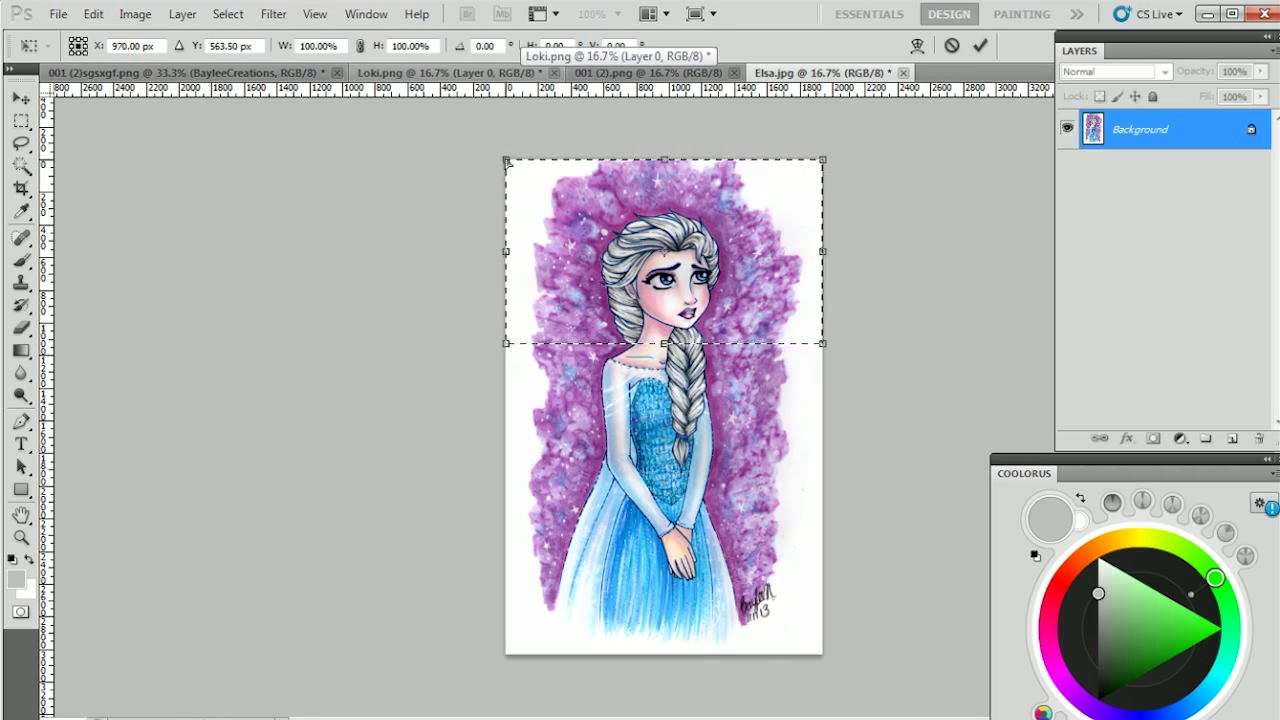
{"action": "left_click_drag", "start_coordinate": [507, 160], "coordinate": [522, 170]}
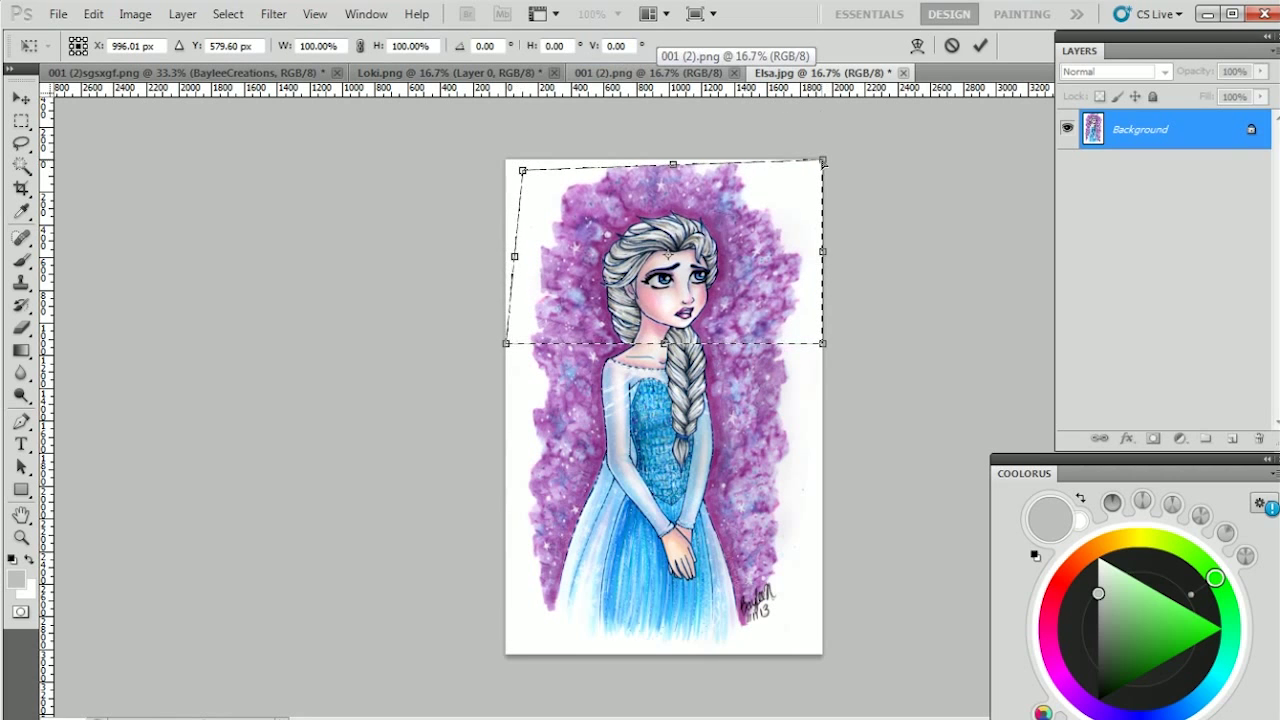
{"action": "left_click_drag", "start_coordinate": [822, 160], "coordinate": [796, 172]}
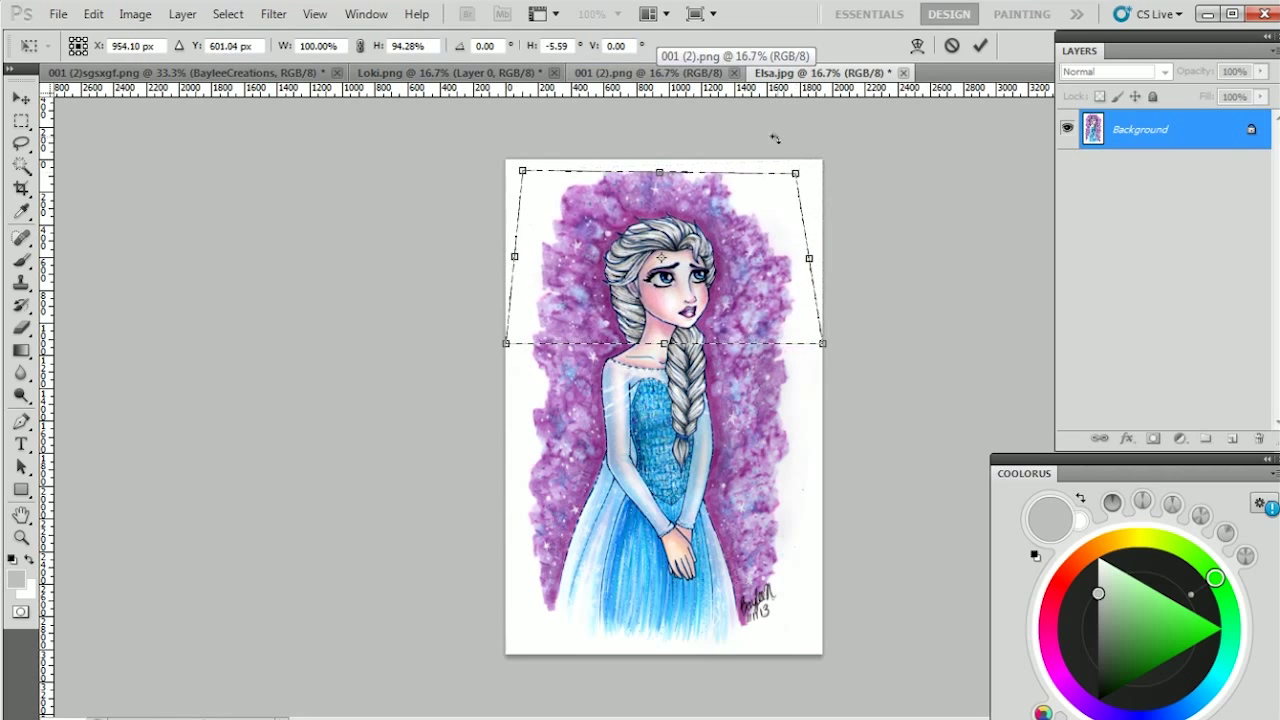
{"action": "left_click_drag", "start_coordinate": [522, 171], "coordinate": [529, 174]}
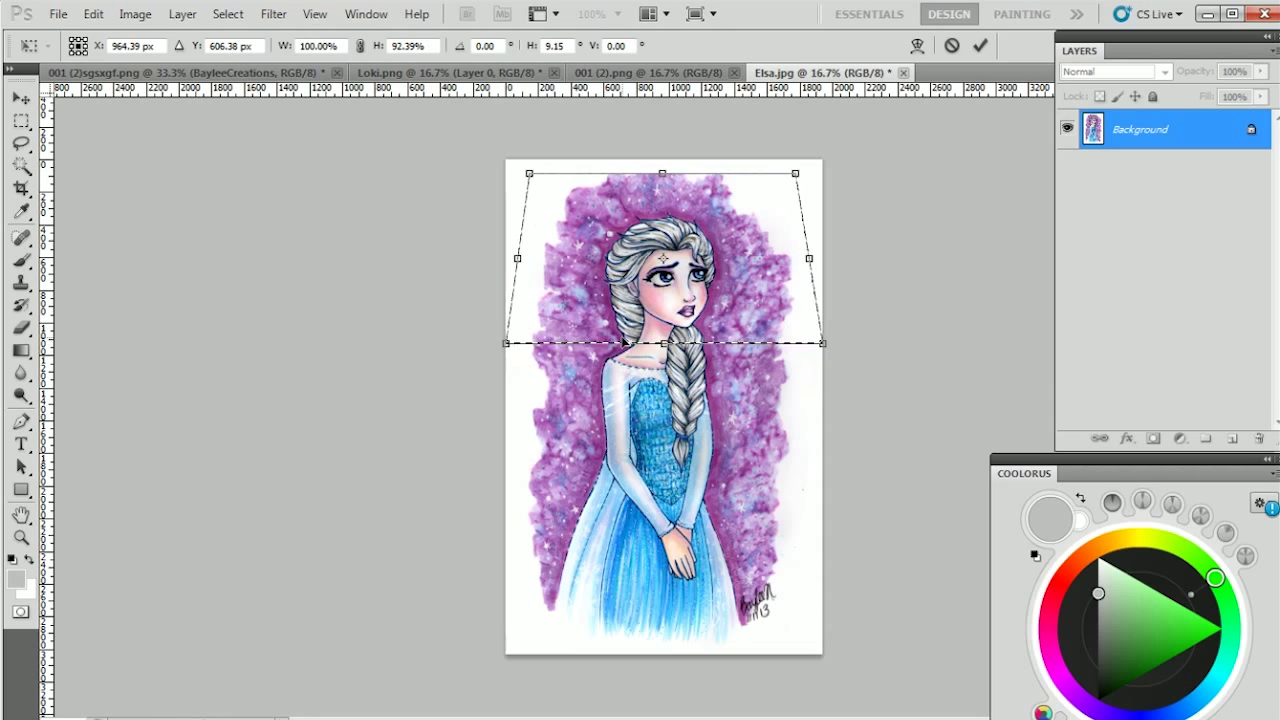
{"action": "key", "text": "Return"}
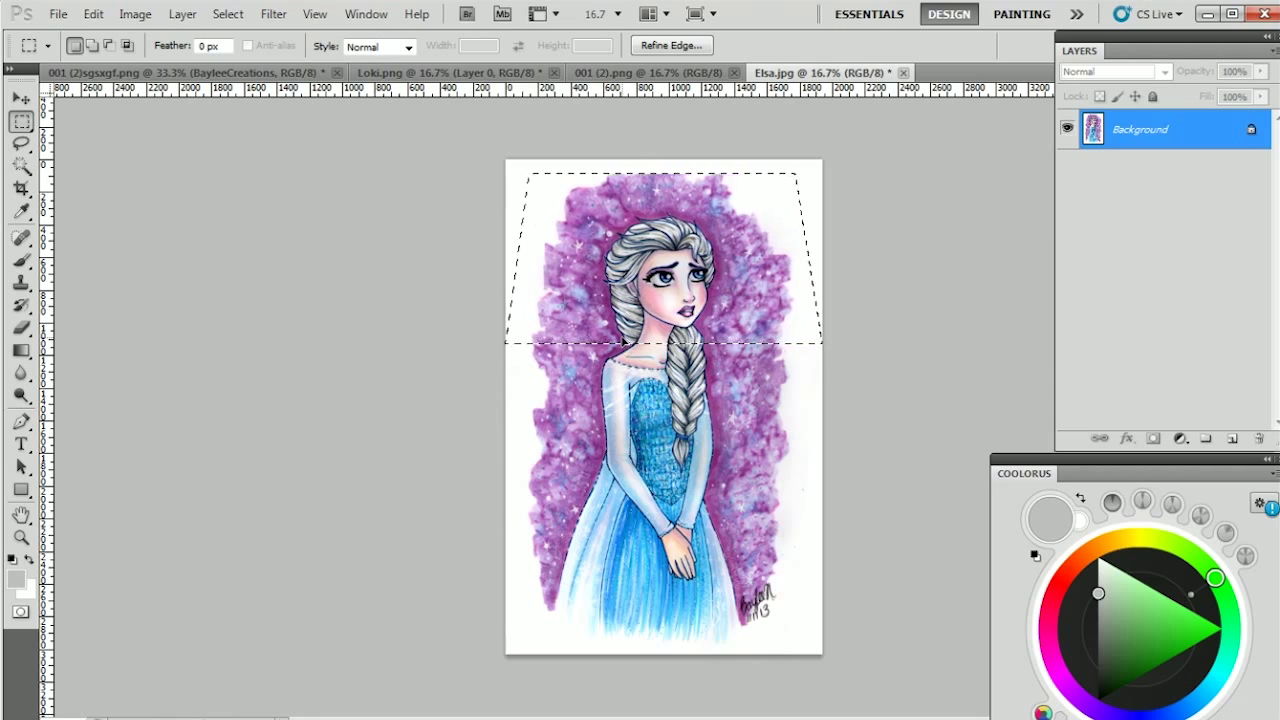
{"action": "key", "text": "ctrl+d"}
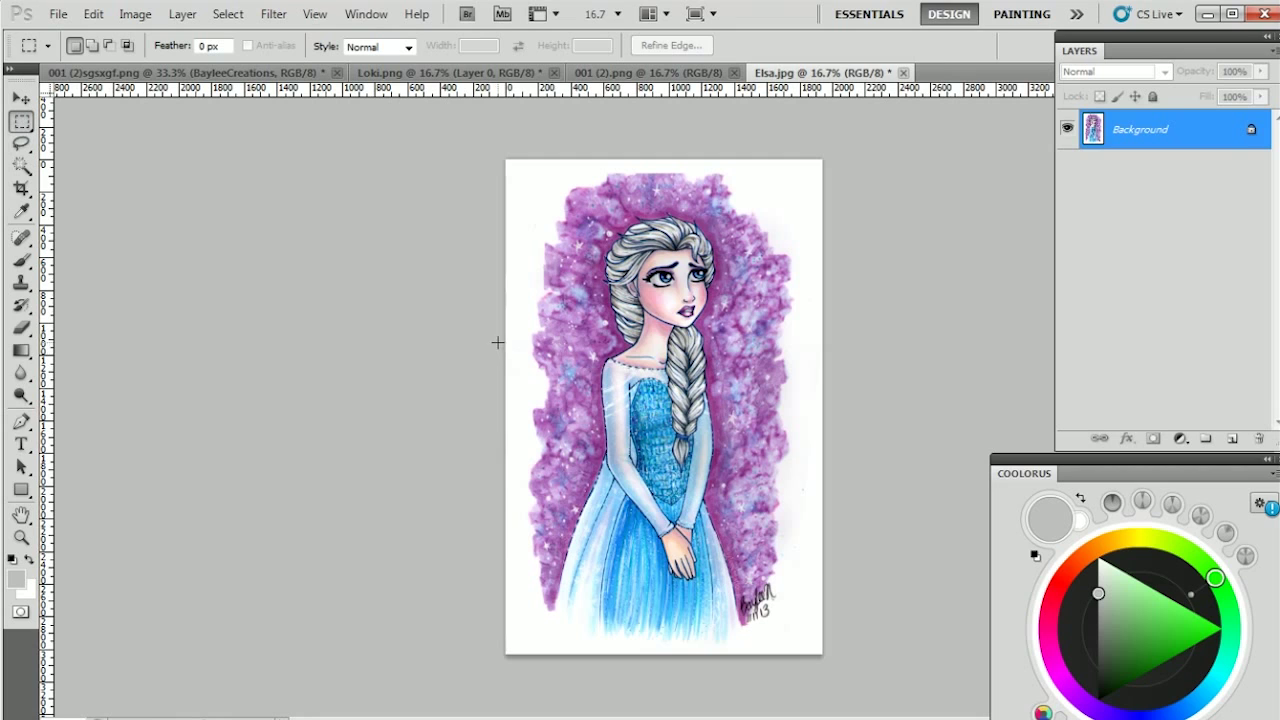
Select the lower part of the Elsa drawing from the neck down, distort its bottom corners outward past the canvas, and clear the selection
{"action": "left_click_drag", "start_coordinate": [780, 532], "coordinate": [822, 655]}
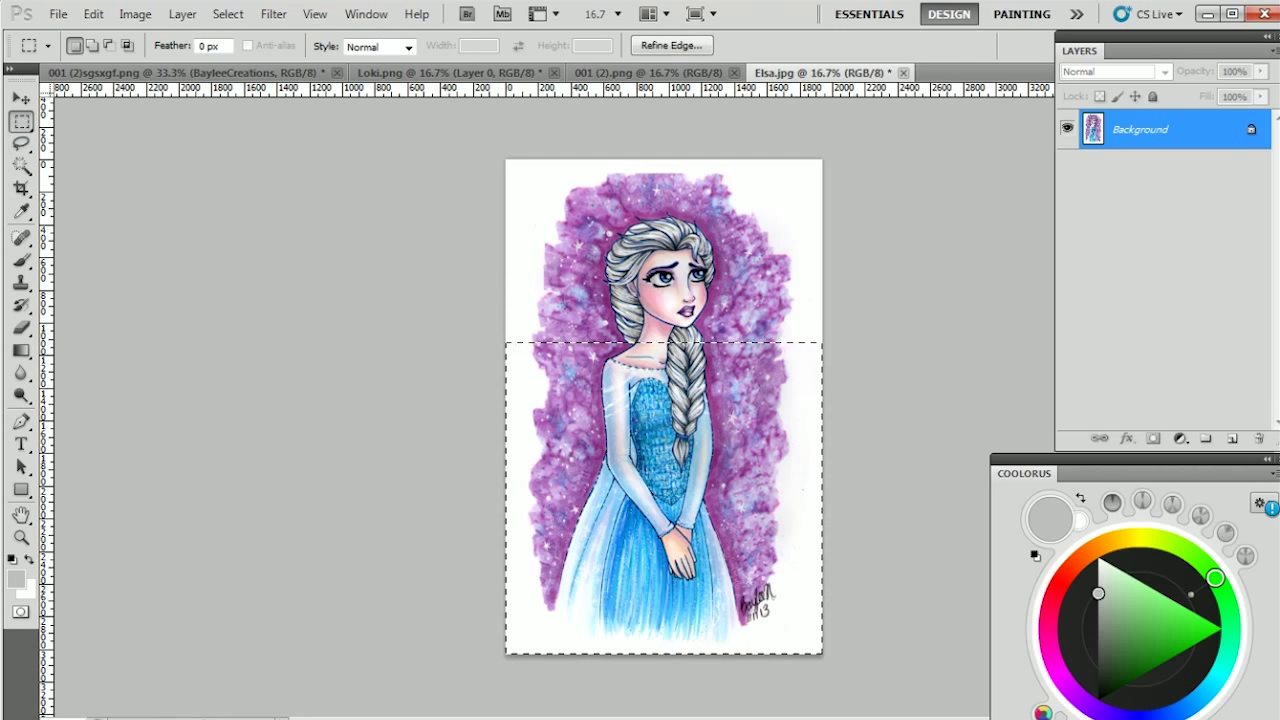
{"action": "key", "text": "ctrl+t"}
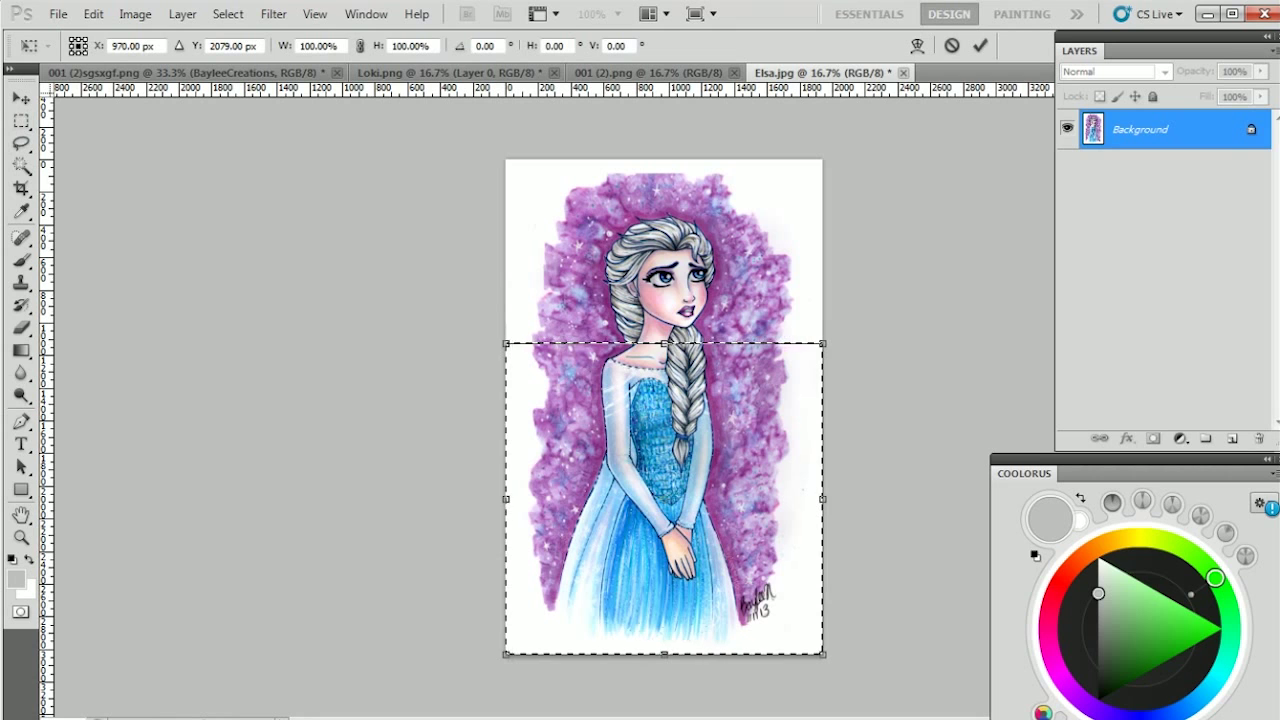
{"action": "left_click_drag", "start_coordinate": [506, 657], "coordinate": [472, 676]}
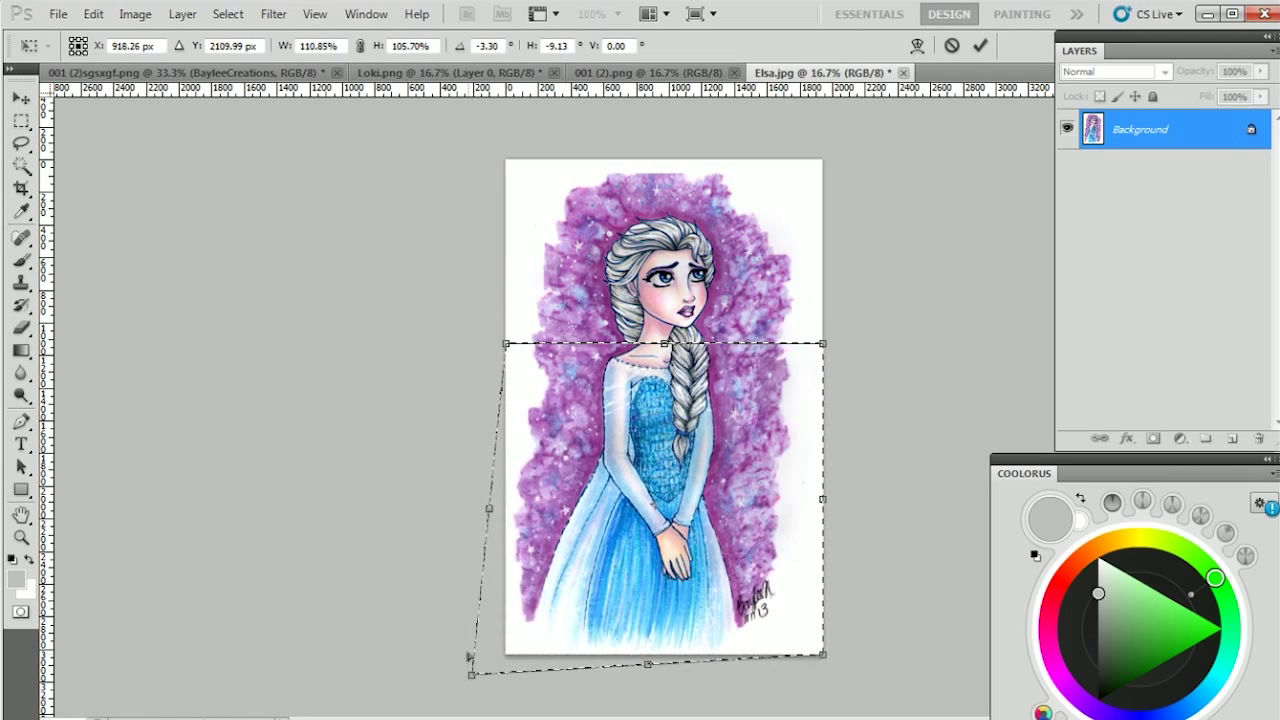
{"action": "left_click_drag", "start_coordinate": [823, 657], "coordinate": [861, 670]}
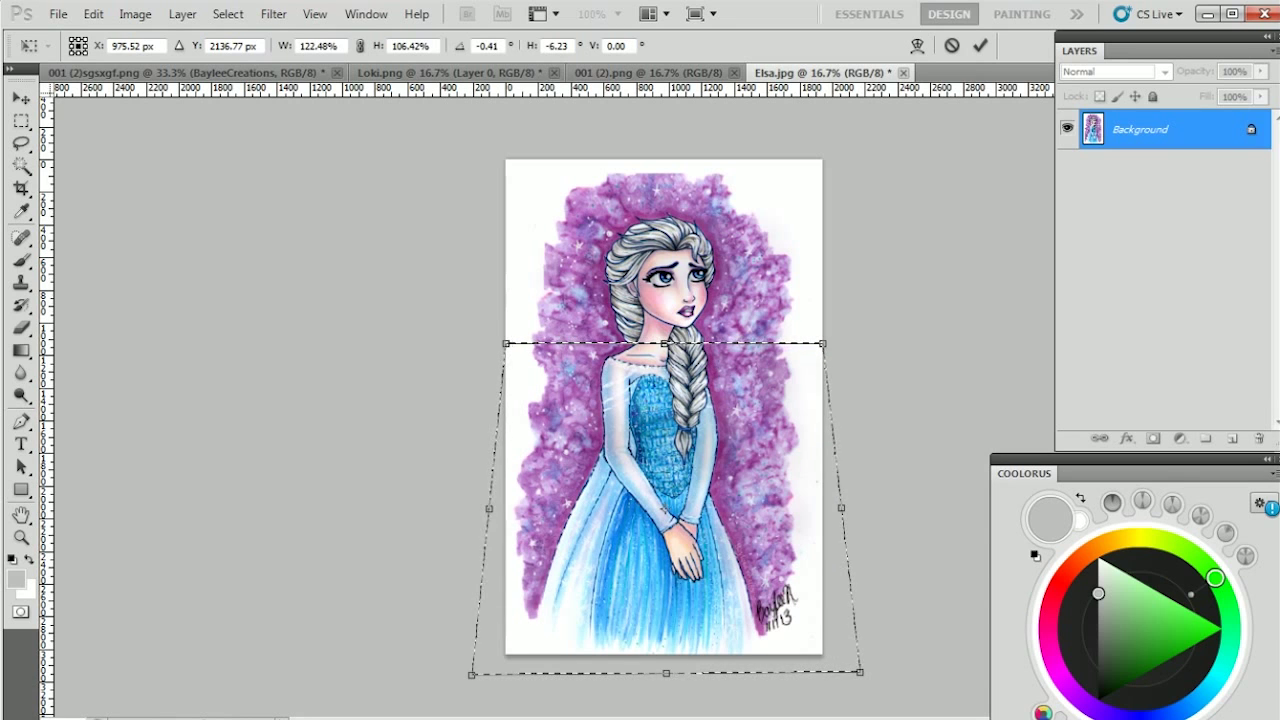
{"action": "key", "text": "Return"}
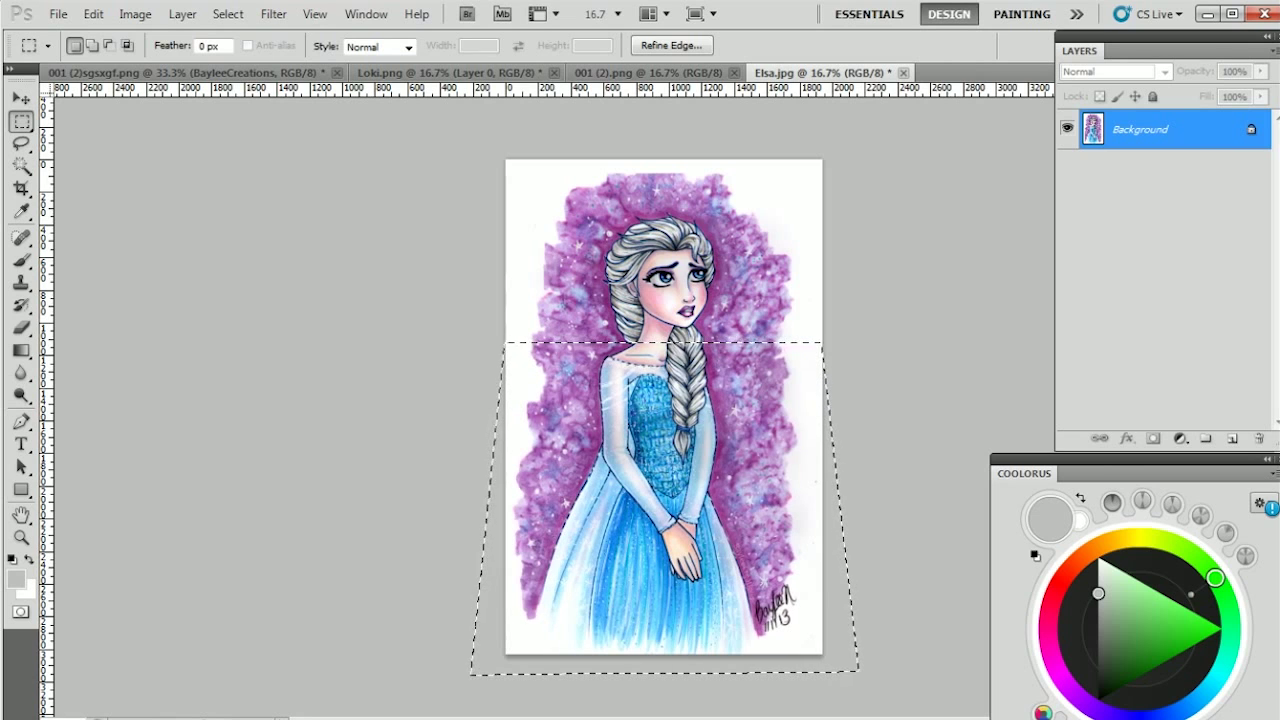
{"action": "key", "text": "ctrl+d"}
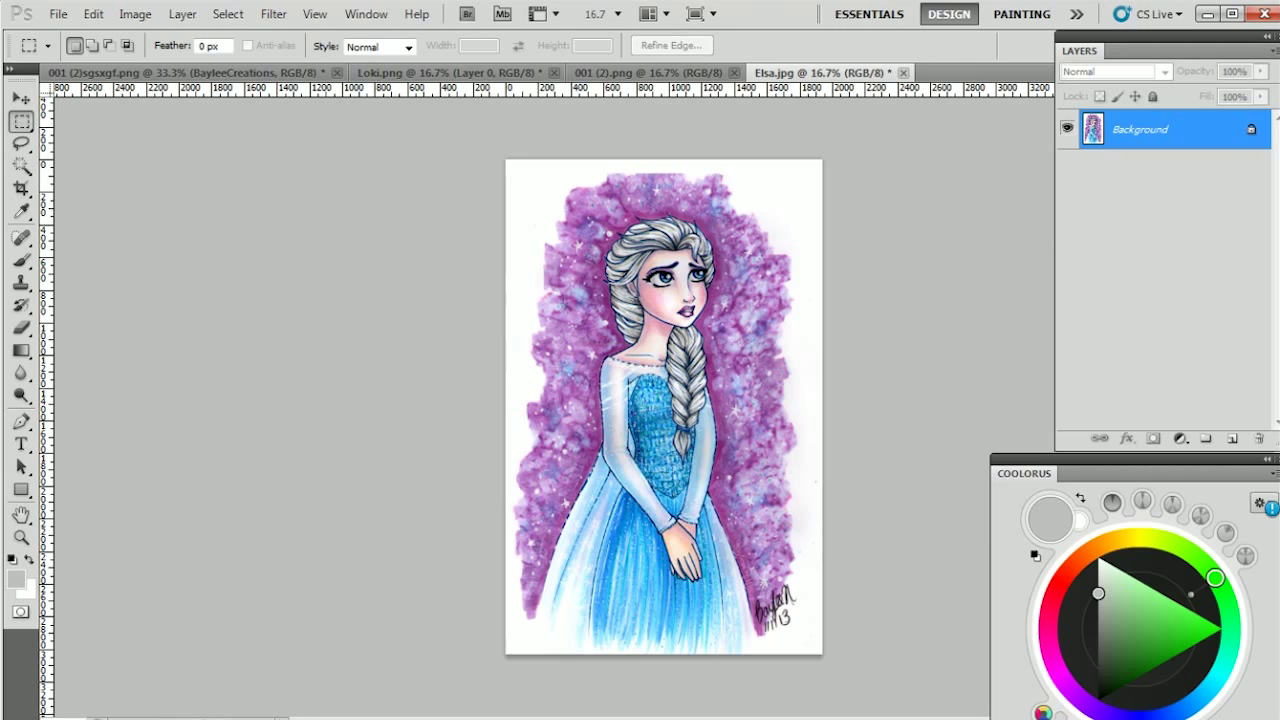